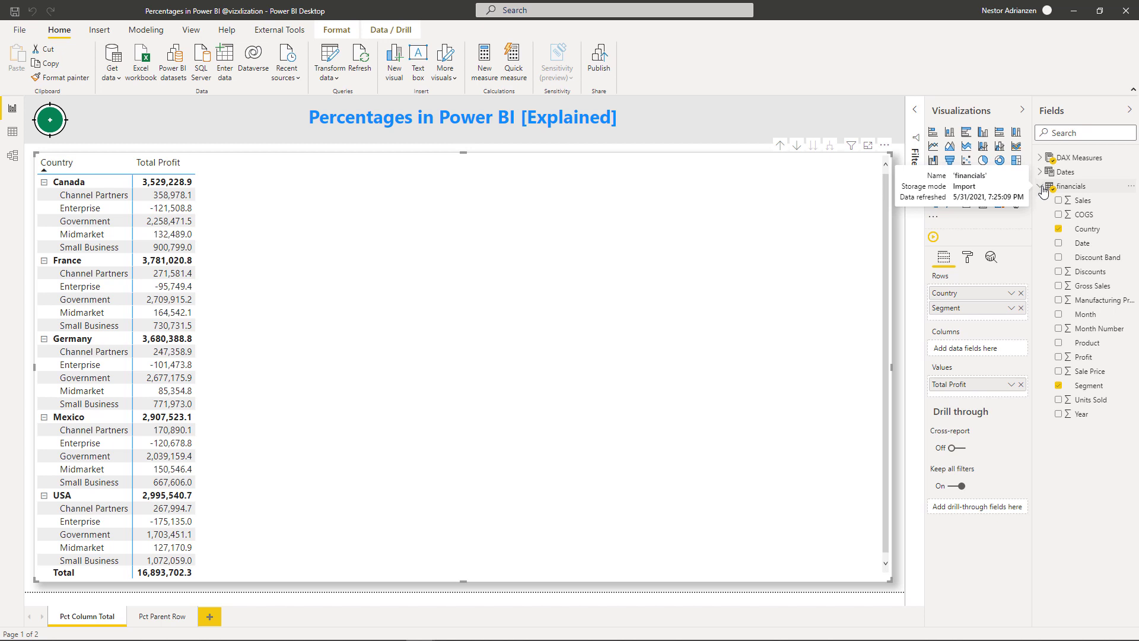
# - Look through the financials, Dates and DAX Measures tables and review the Total Profit measure's formula
pyautogui.click(1041, 186)
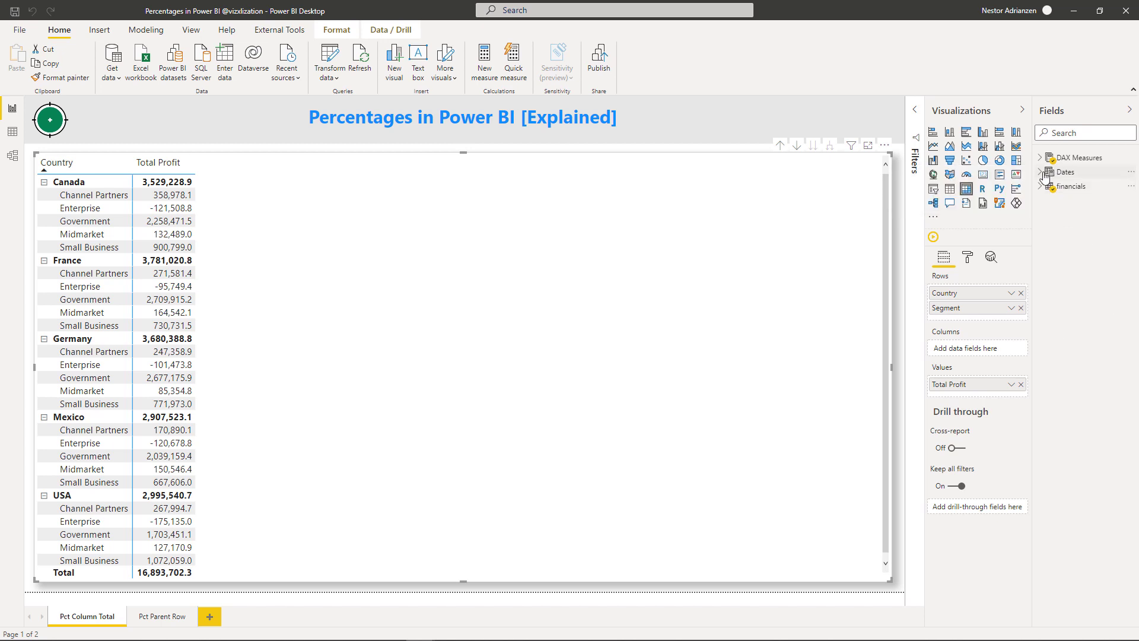
pyautogui.click(1042, 173)
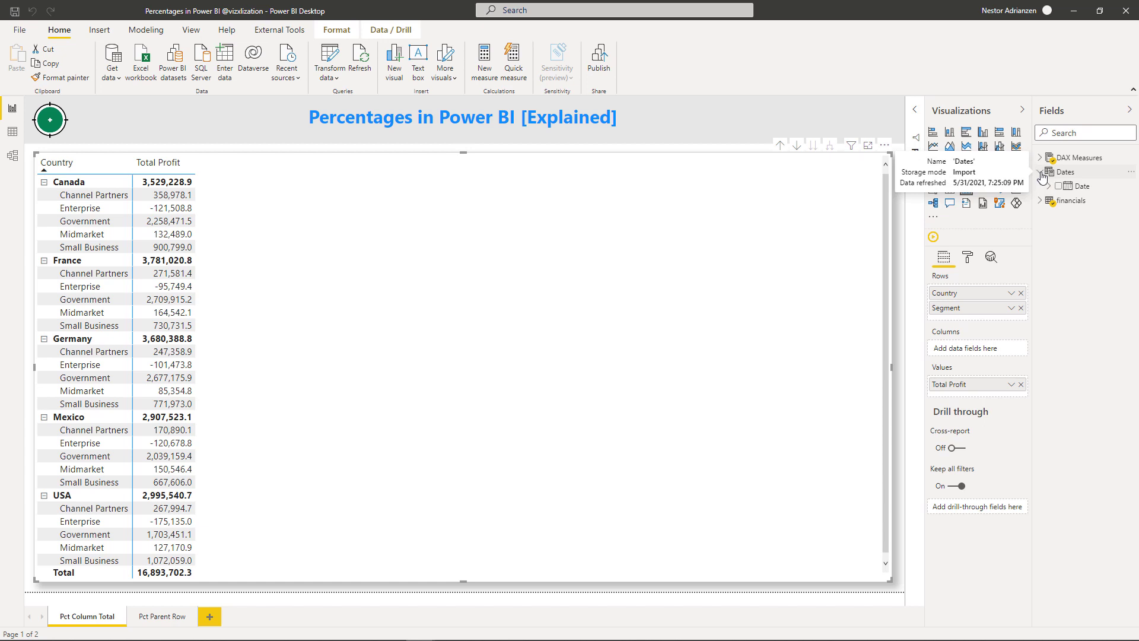
pyautogui.click(1041, 173)
pyautogui.click(1042, 158)
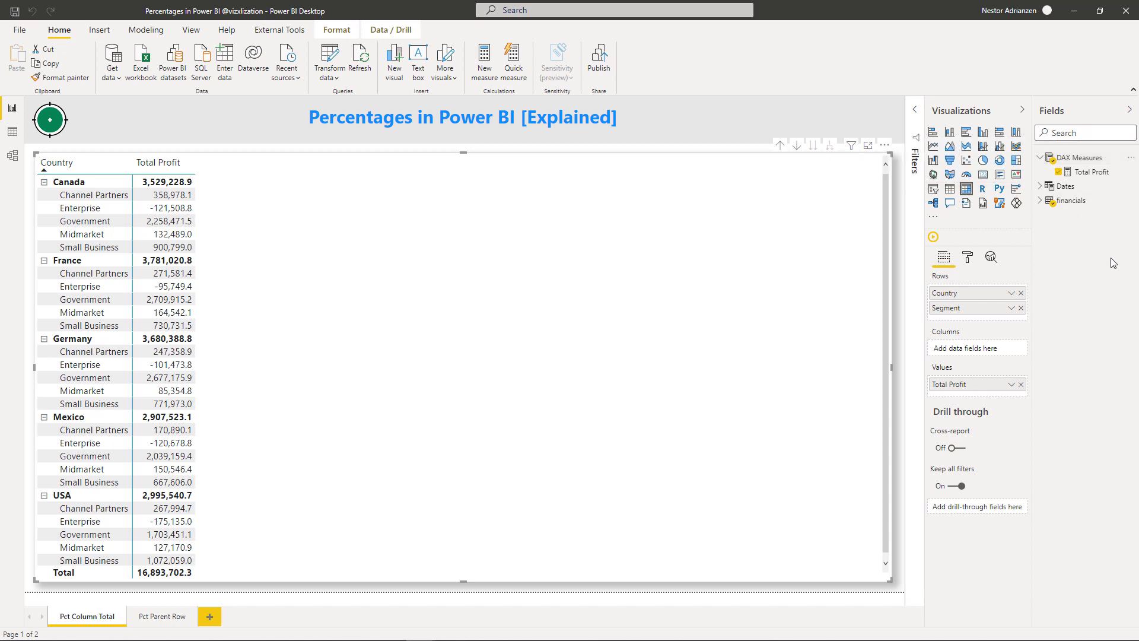
pyautogui.moveTo(1086, 172); pyautogui.dragTo(872, 143)
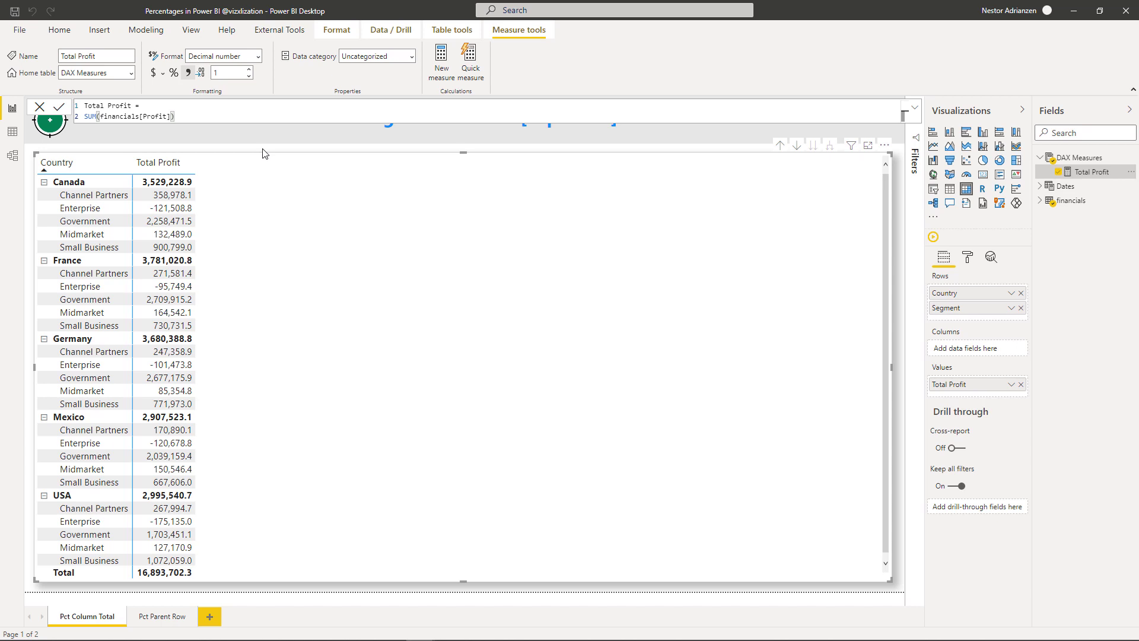
pyautogui.click(439, 248)
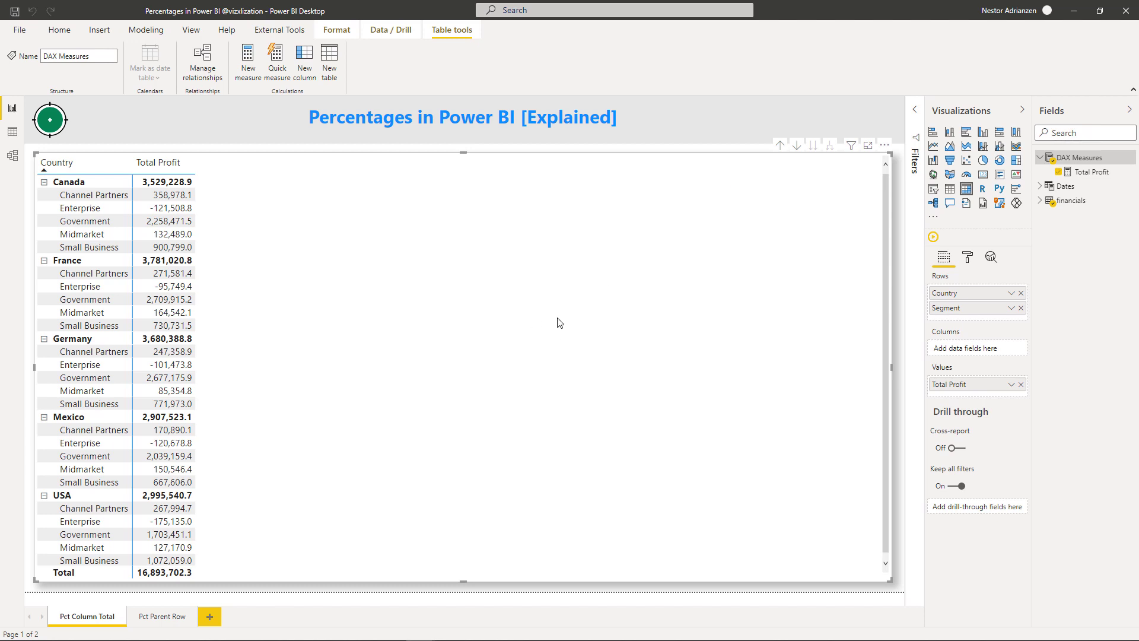
# - Create a new measure named Profit Pct Column Total in the DAX Measures table
pyautogui.rightClick(1073, 159)
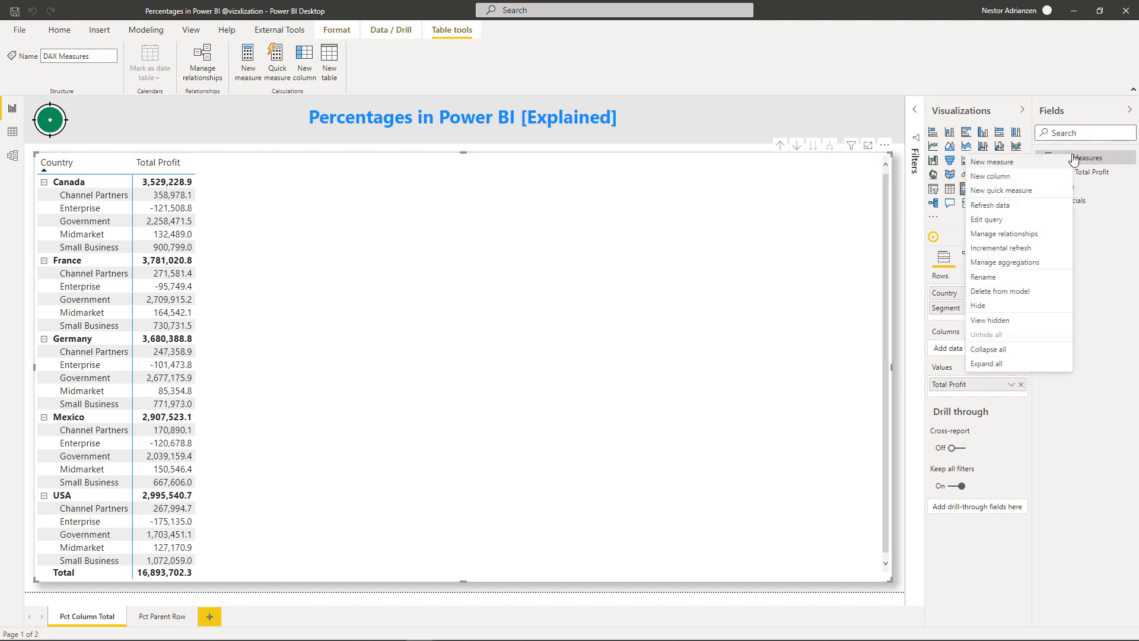
pyautogui.click(1030, 166)
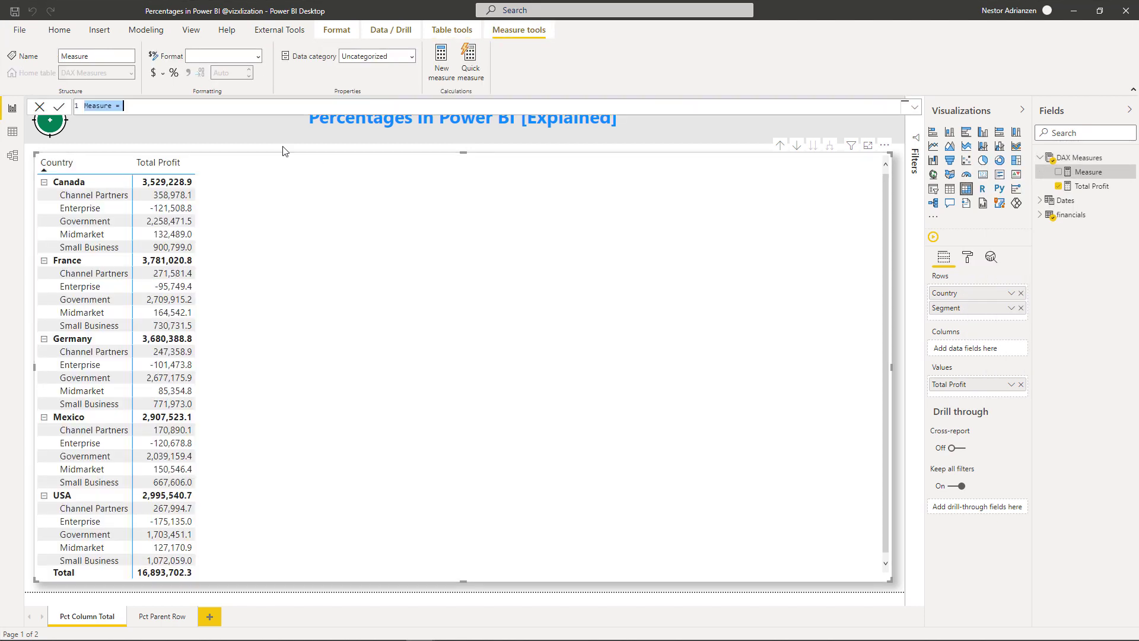
pyautogui.write('Profit')
pyautogui.write('Profit Pct ')
pyautogui.write('Column ')
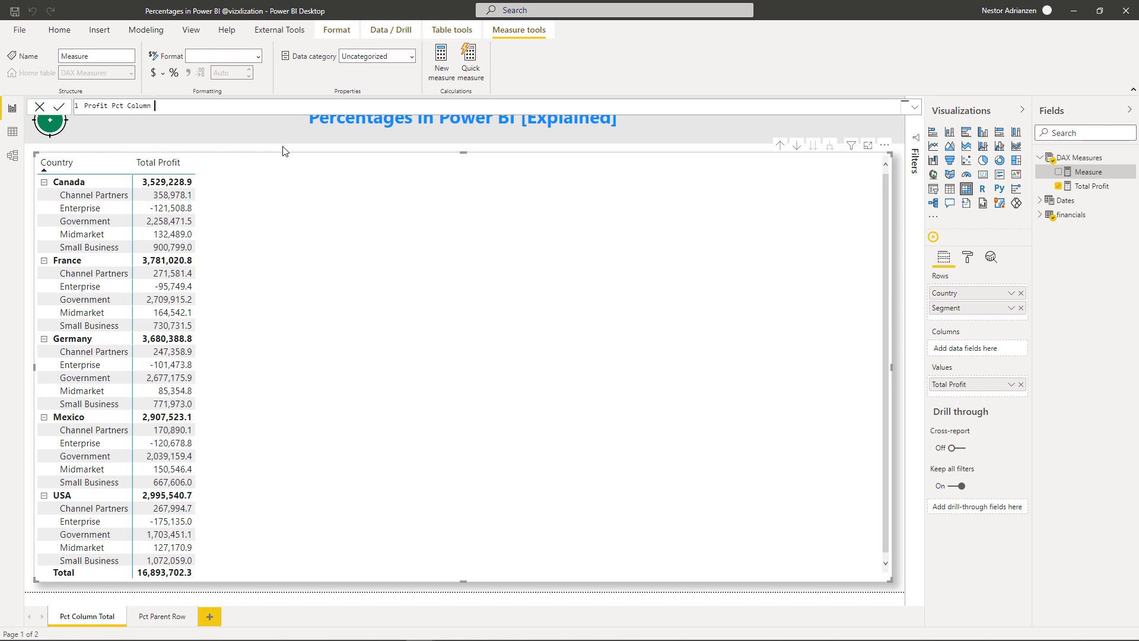
pyautogui.write('Total =')
pyautogui.hotkey('shift', 'Return')
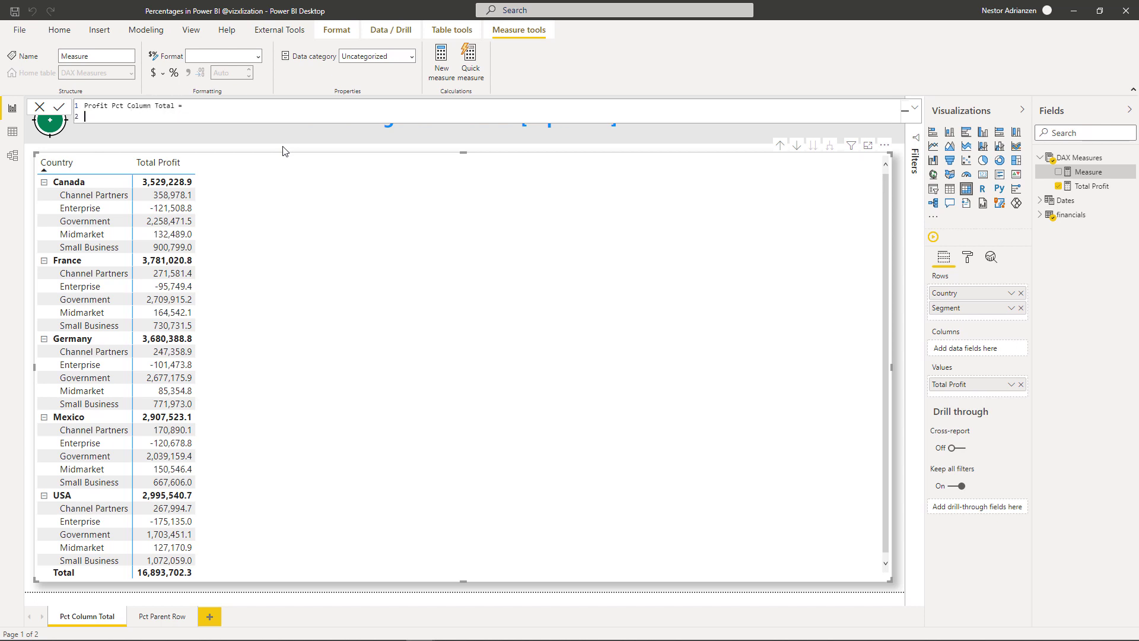
# - Define a variable CurrentTotalProfit in the measure that returns [Total Profit]
pyautogui.write('VAR C')
pyautogui.write('urrentTotalProfit')
pyautogui.write('=')
pyautogui.hotkey('shift', 'Return')
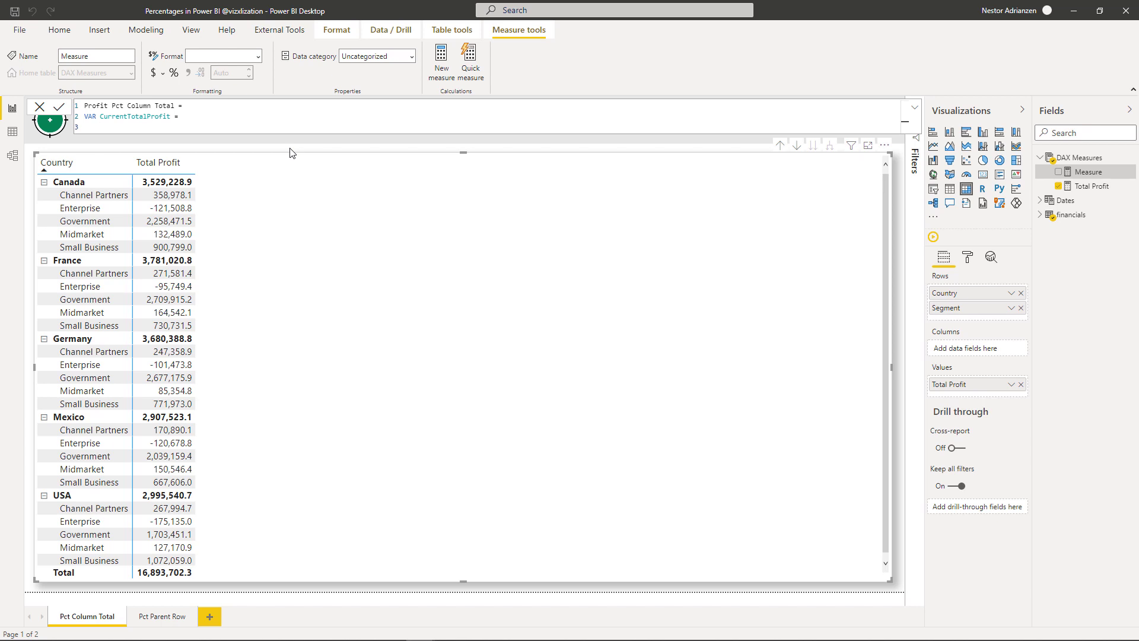
pyautogui.write('tot')
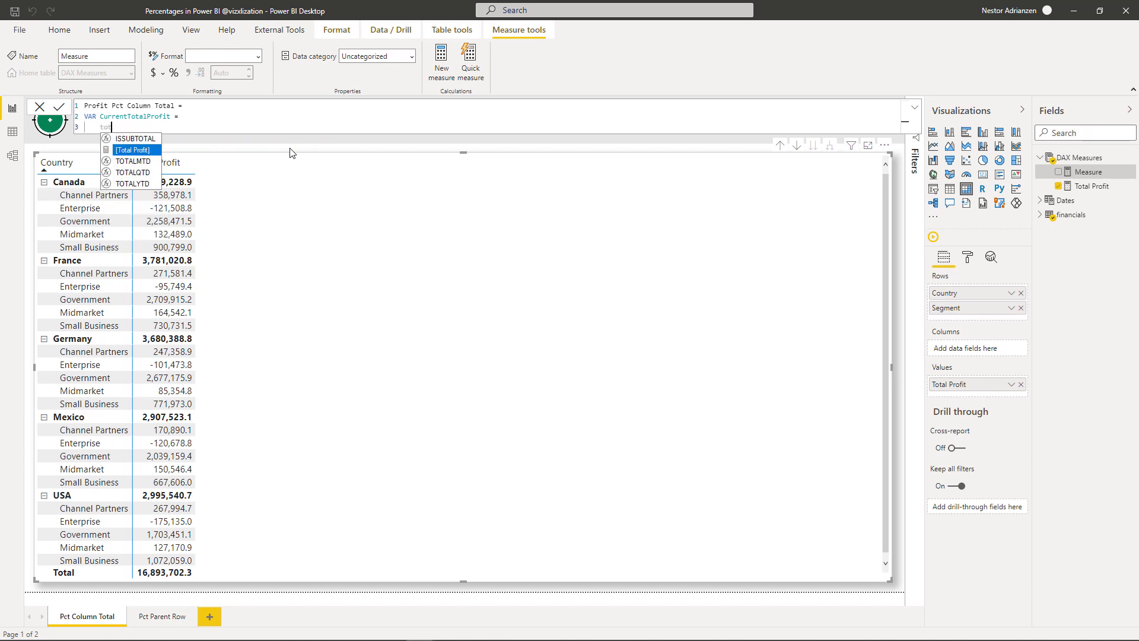
pyautogui.press('Tab')
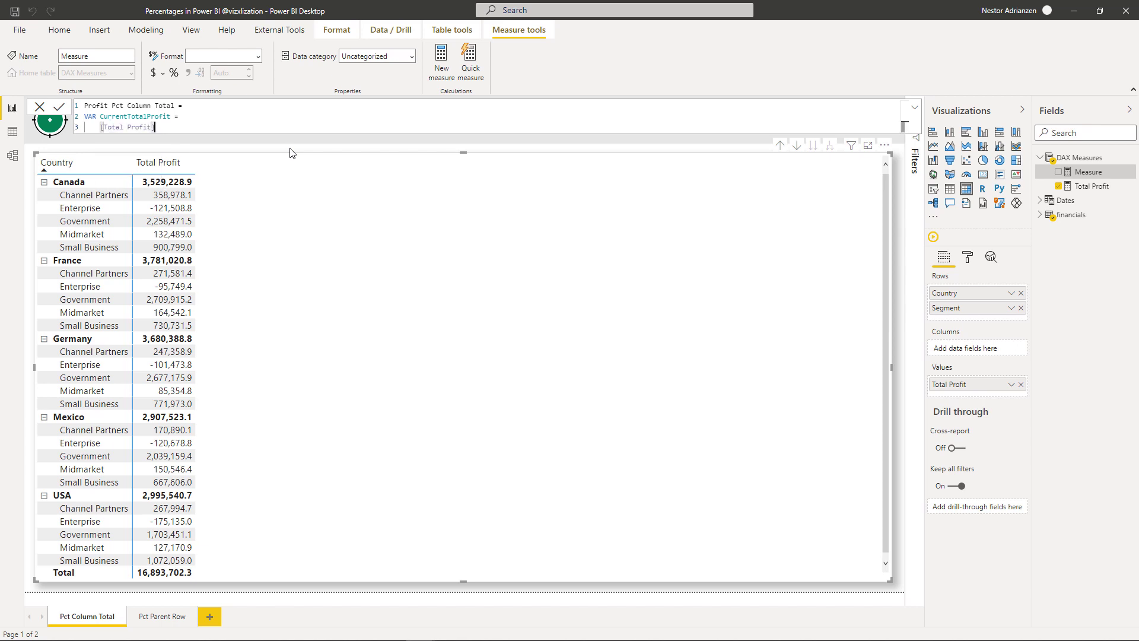
# - Add a second variable ALLTtotalProfit that starts a CALCULATE expression with [Total Profit] as its first argument
pyautogui.hotkey('shift', 'Return')
pyautogui.write('VAR ')
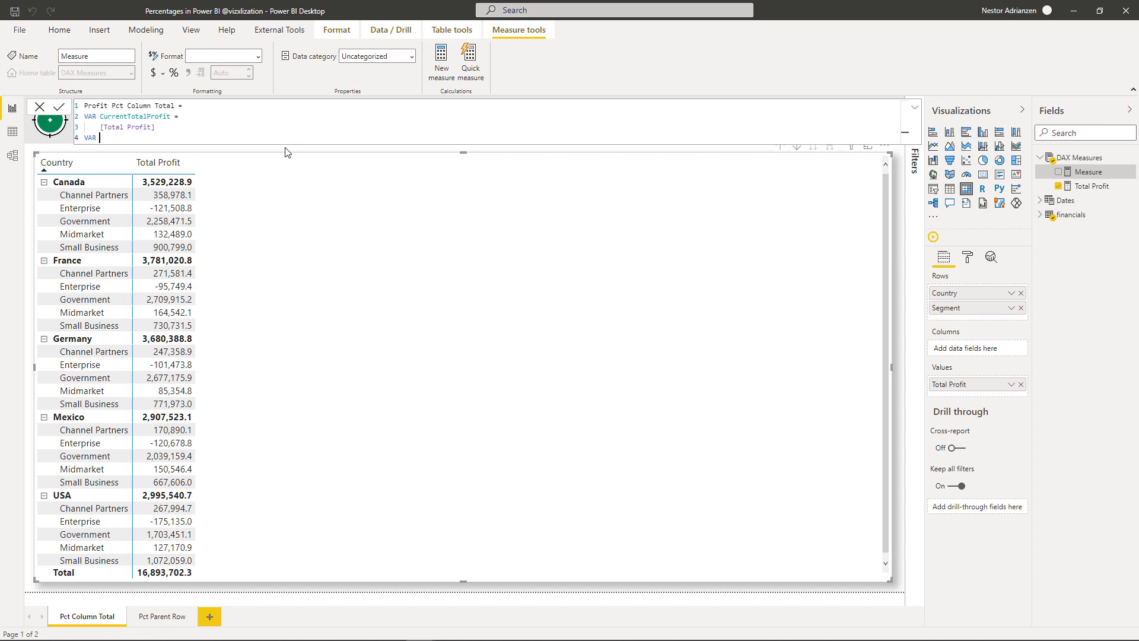
pyautogui.write('ALLTtotalProfit =')
pyautogui.press('Return')
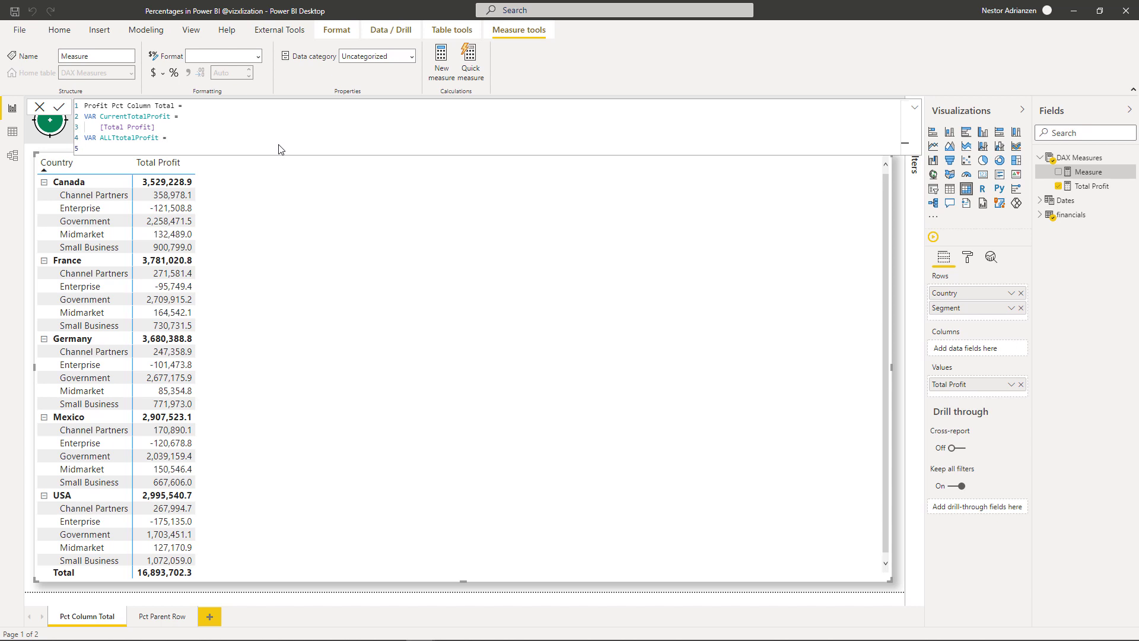
pyautogui.write('CALCULATE(')
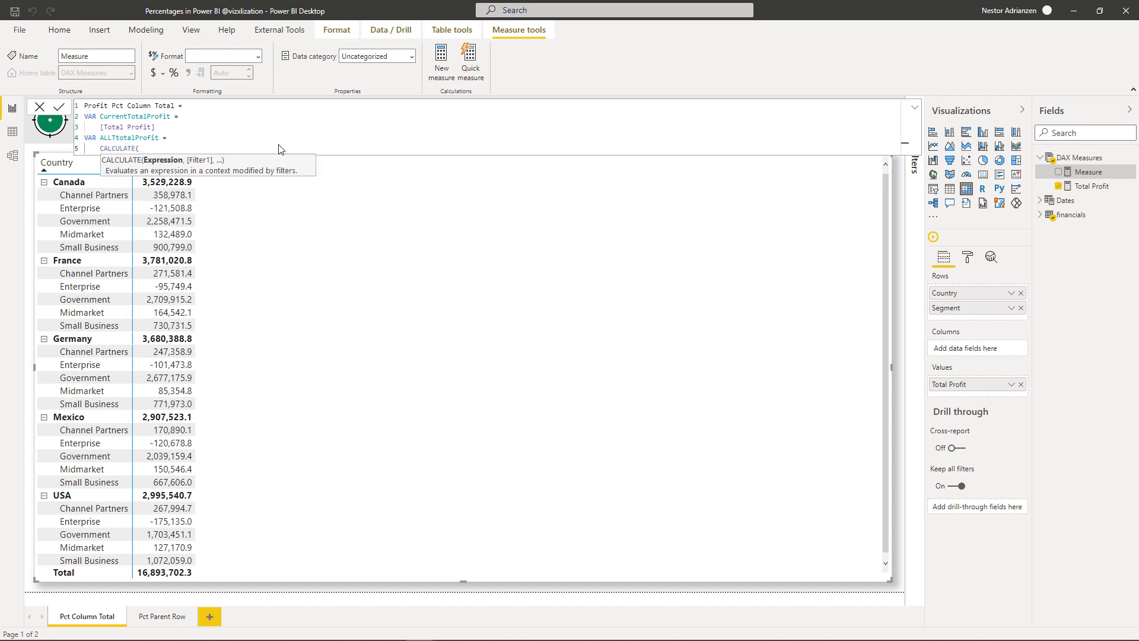
pyautogui.press('Return')
pyautogui.press('Tab')
pyautogui.press('Tab')
pyautogui.write('tot')
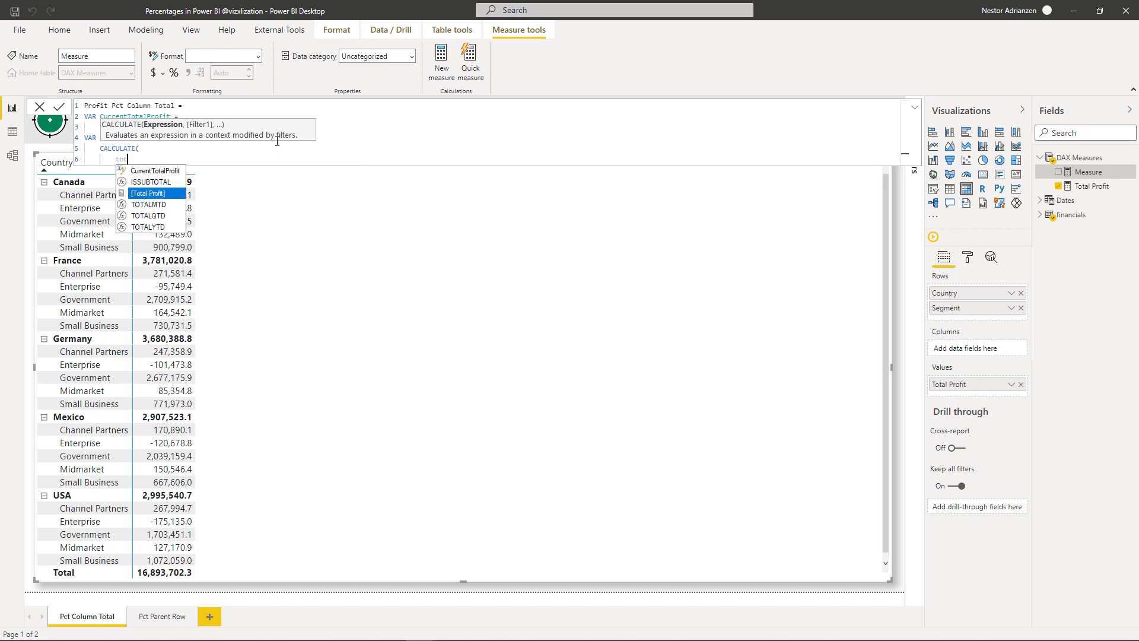
pyautogui.press('Tab')
pyautogui.write(',')
pyautogui.press('Return')
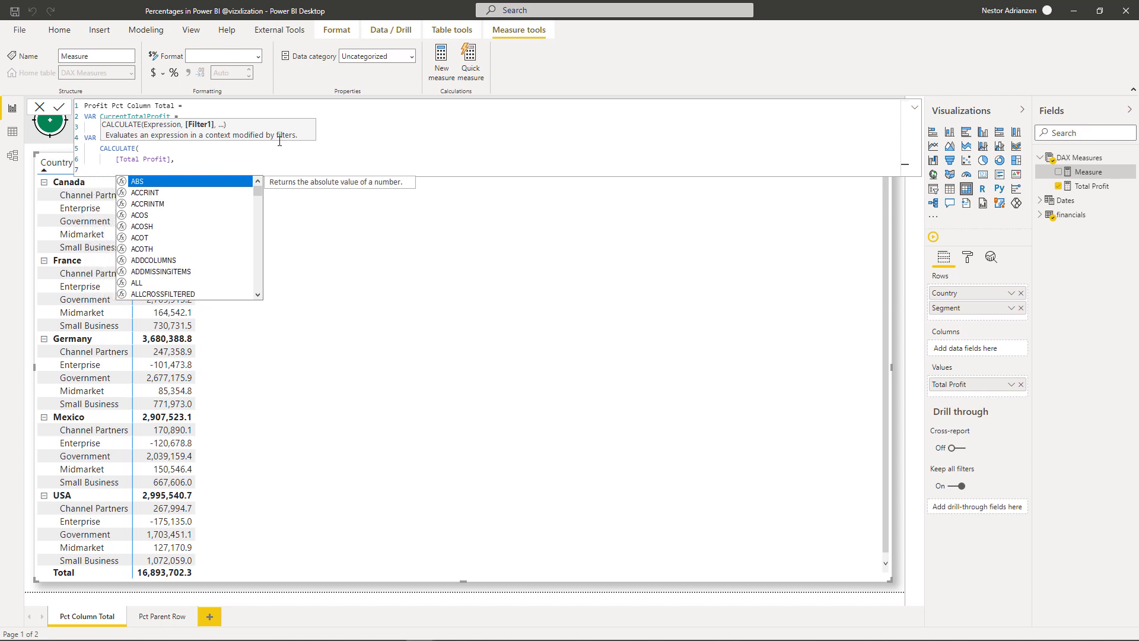
# - Add ALL(financials) as the first filter argument of the CALCULATE expression
pyautogui.write('al')
pyautogui.press('Tab')
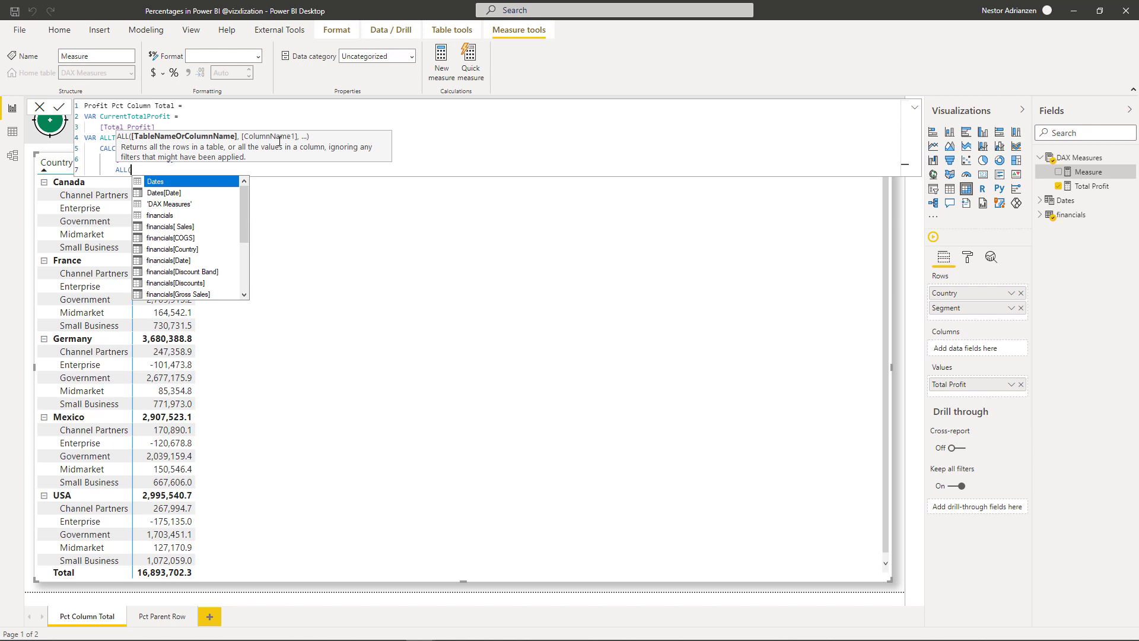
pyautogui.write('financials')
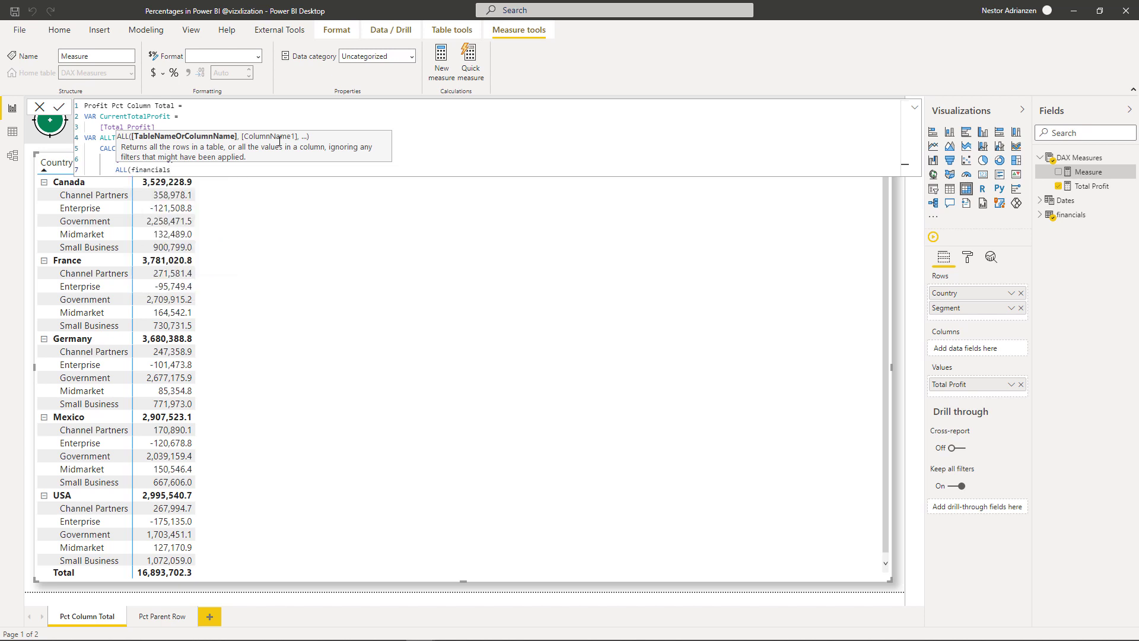
pyautogui.write(')')
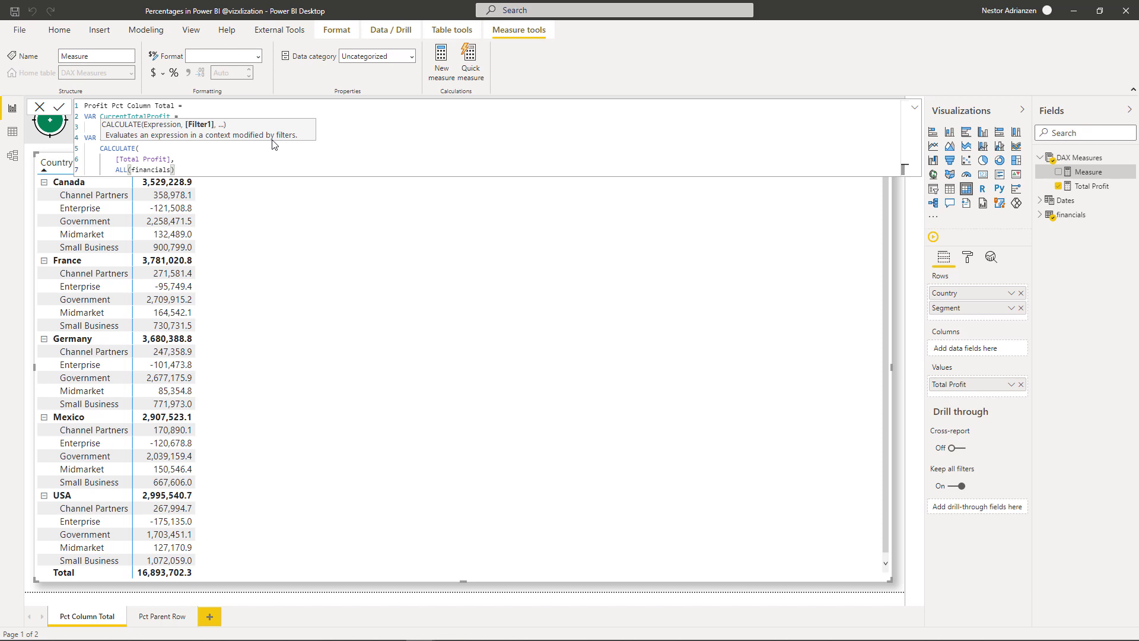
pyautogui.write(',')
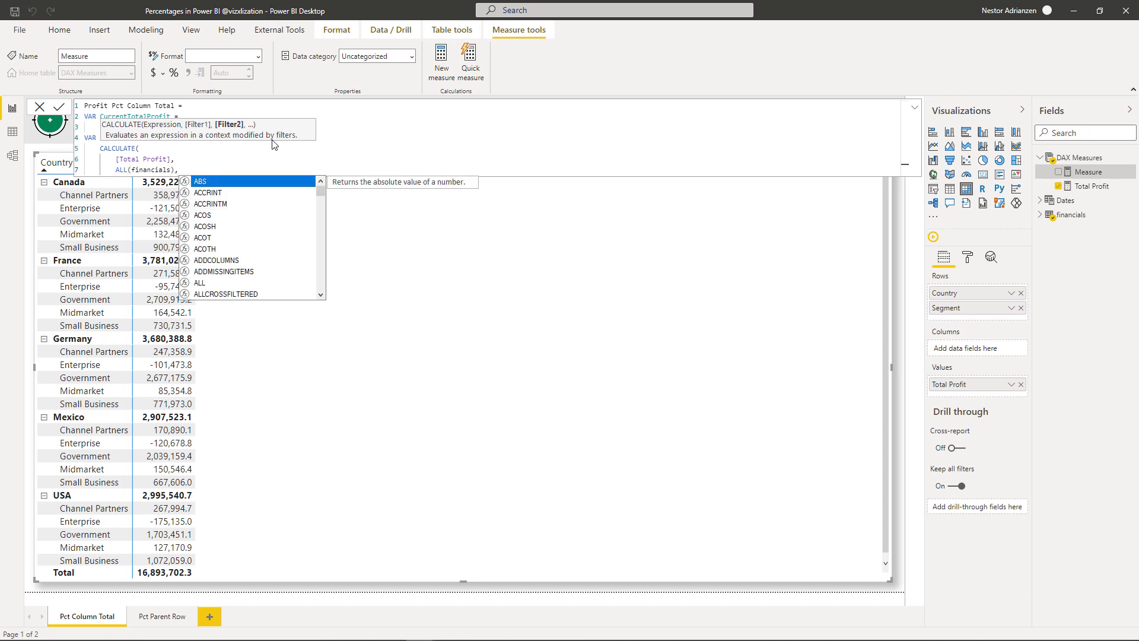
# - Add VALUES(financials[Product]) as the second CALCULATE filter on its own line
pyautogui.hotkey('shift', 'Return')
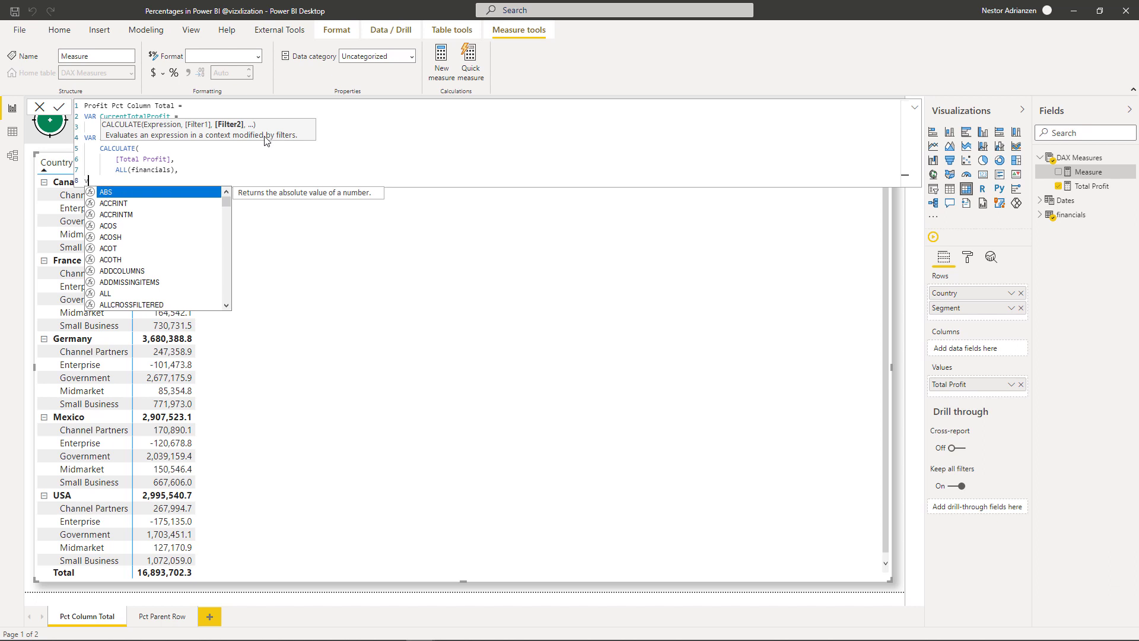
pyautogui.write('value')
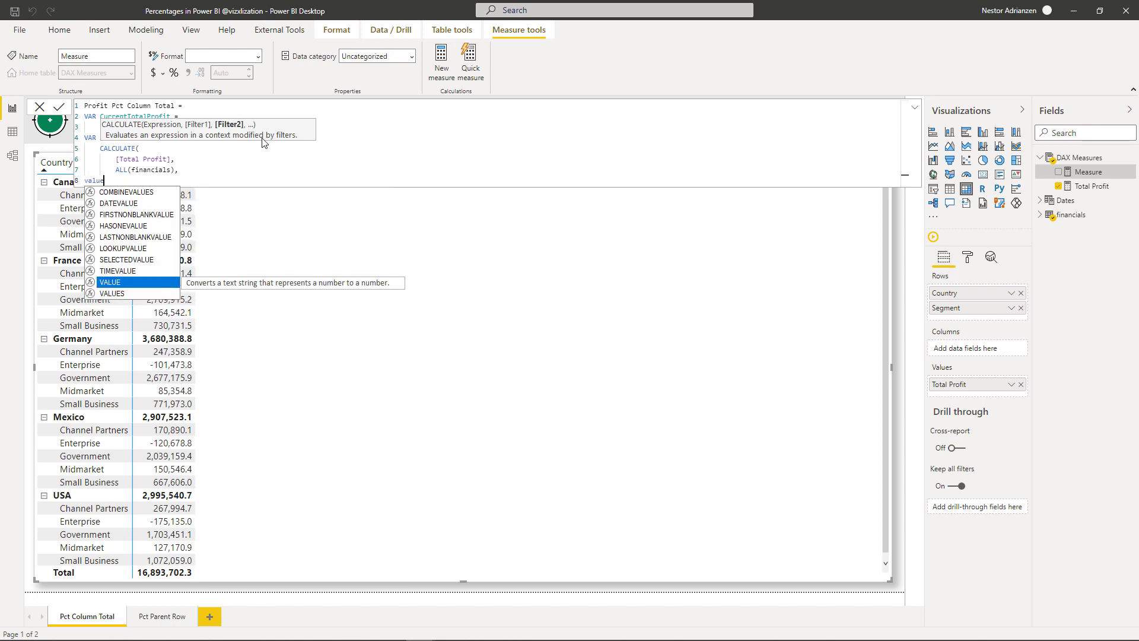
pyautogui.press('Tab')
pyautogui.press('BackSpace')
pyautogui.write('s')
pyautogui.press('Tab')
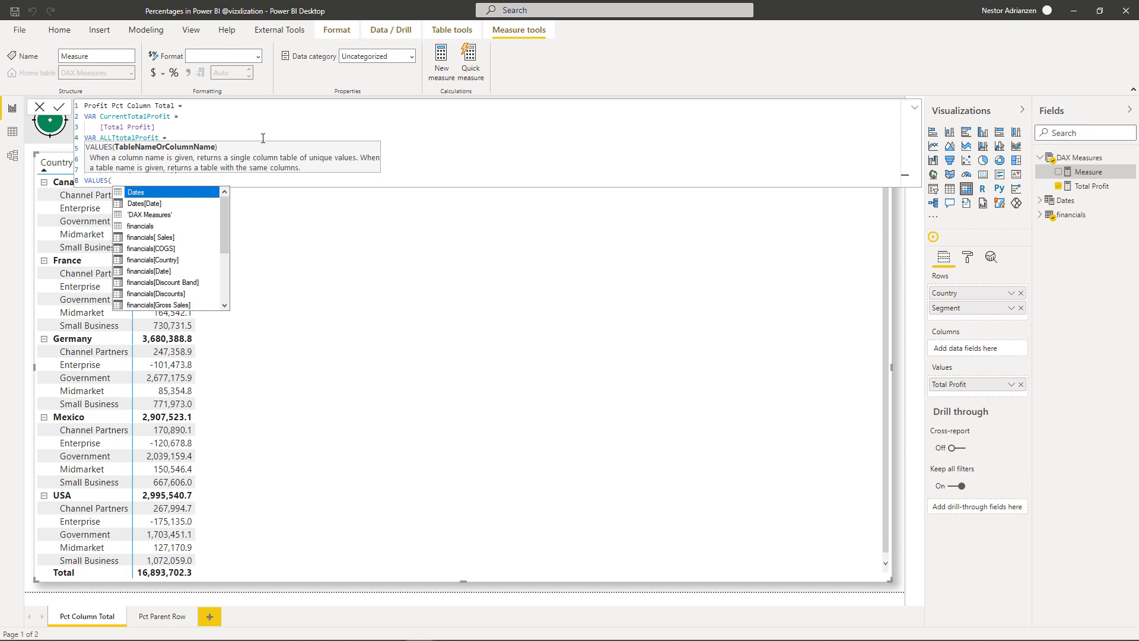
pyautogui.write('p')
pyautogui.press('Down')
pyautogui.press('Up')
pyautogui.press('Tab')
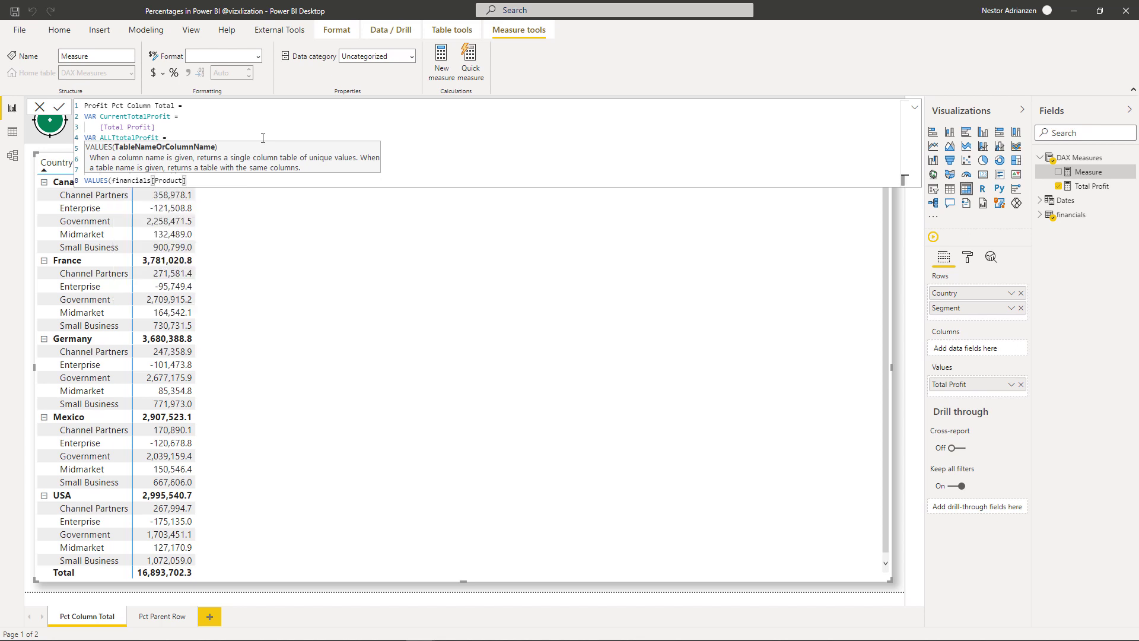
pyautogui.write(')')
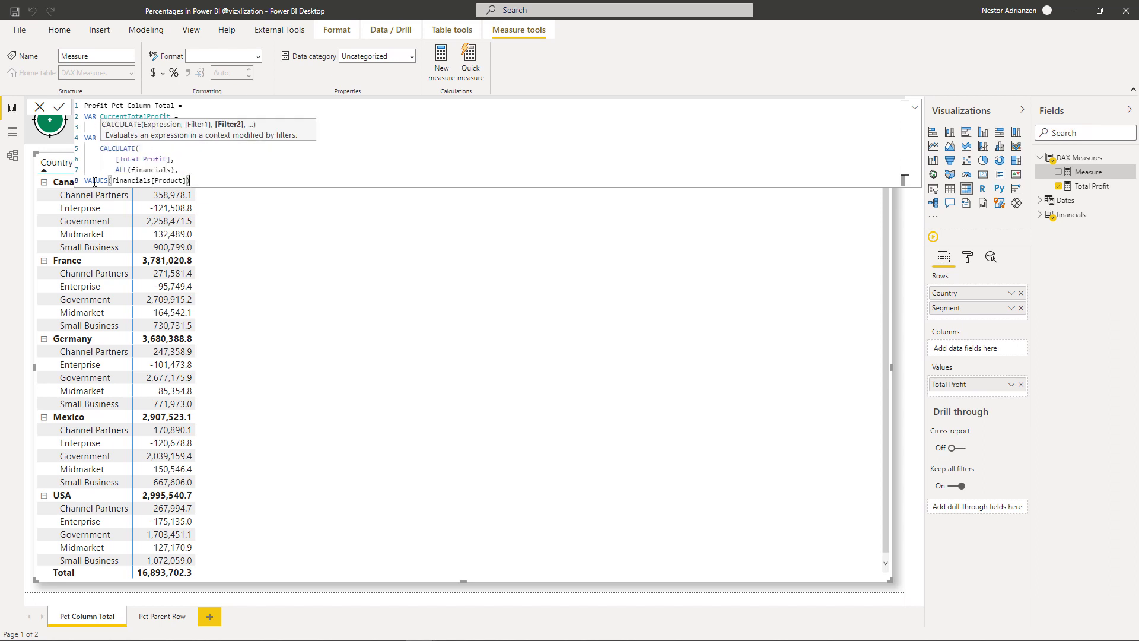
# - Indent the VALUES line to align with the ALL filter and close the CALCULATE expression on a new line
pyautogui.click(86, 181)
pyautogui.press('Tab')
pyautogui.press('Tab')
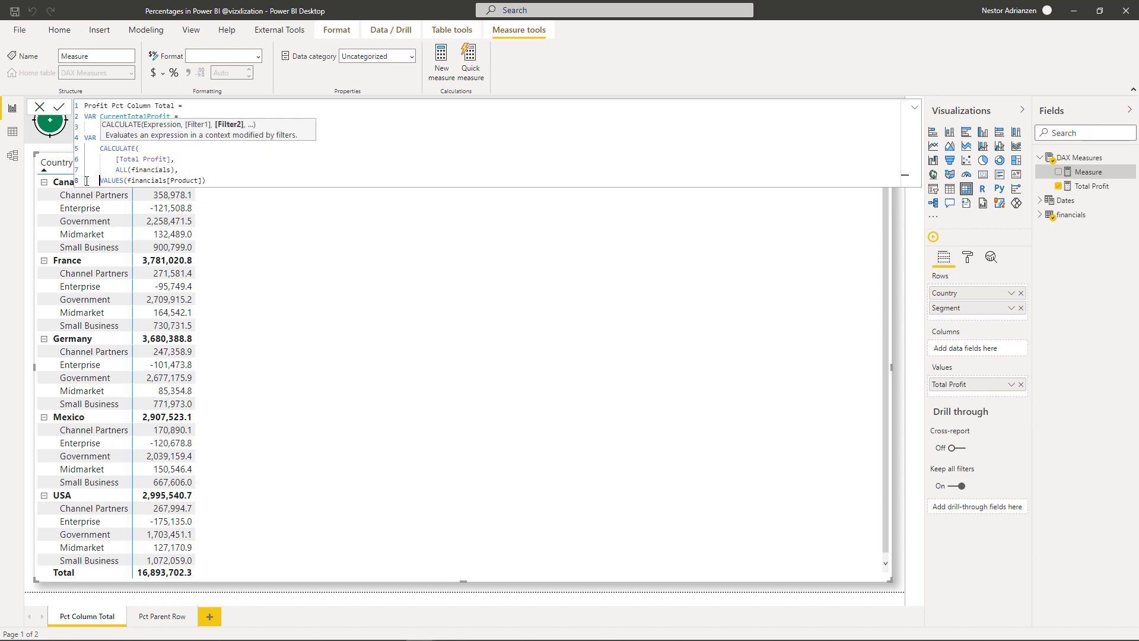
pyautogui.click(243, 176)
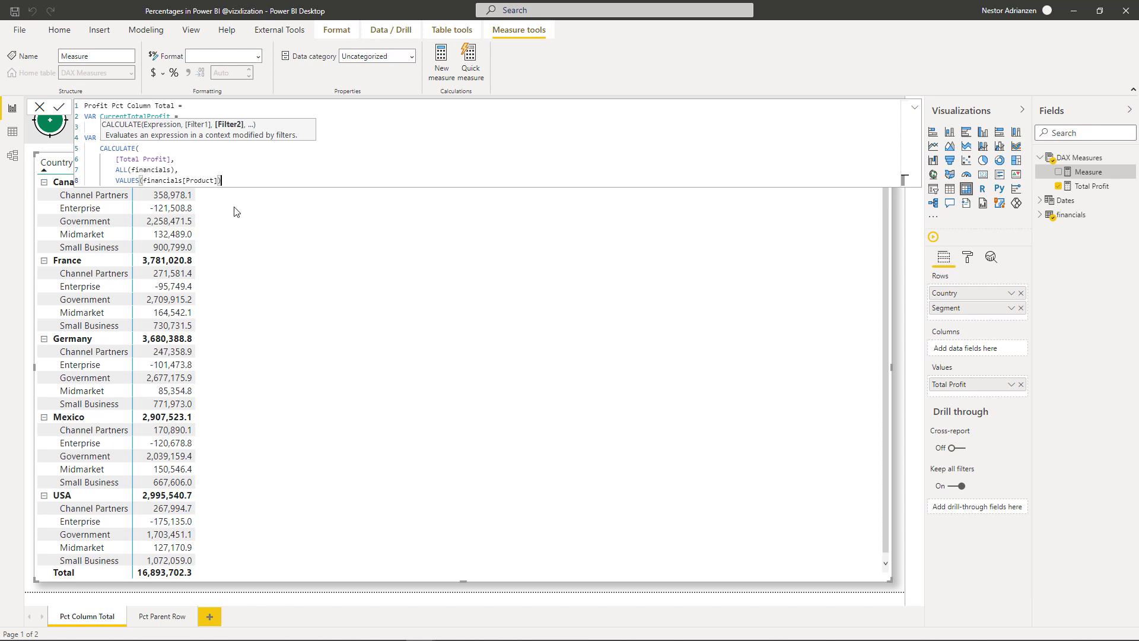
pyautogui.hotkey('shift', 'Return')
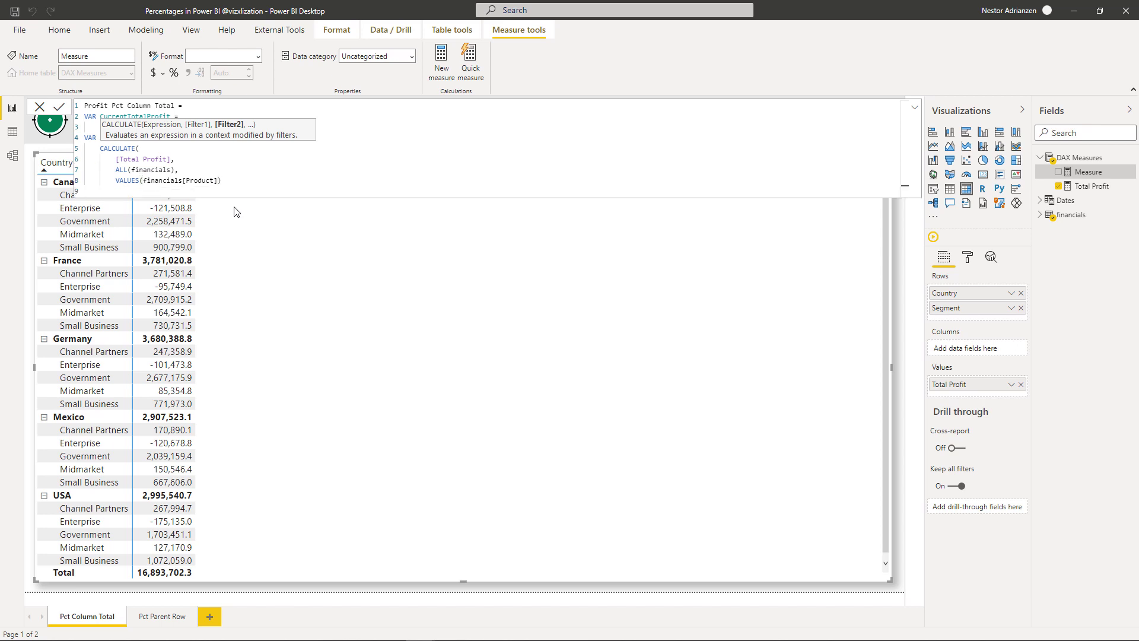
pyautogui.press('Tab')
pyautogui.write(')')
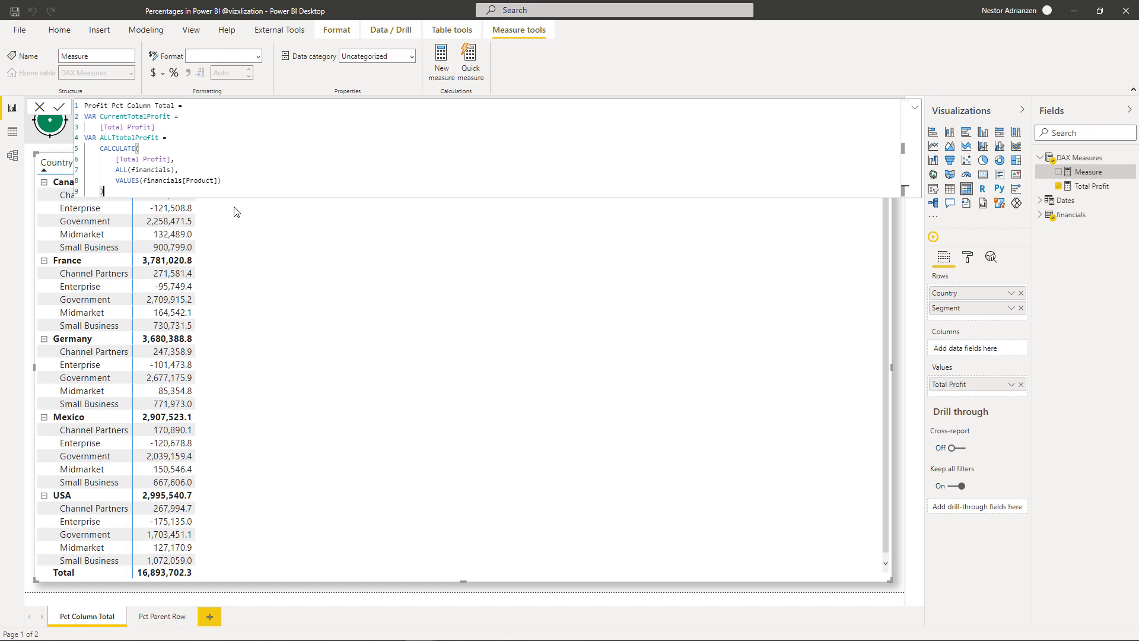
# - Add a third variable named Ratio on a new line and start a DIVIDE expression beneath it
pyautogui.hotkey('shift', 'Return')
pyautogui.write('VAR ')
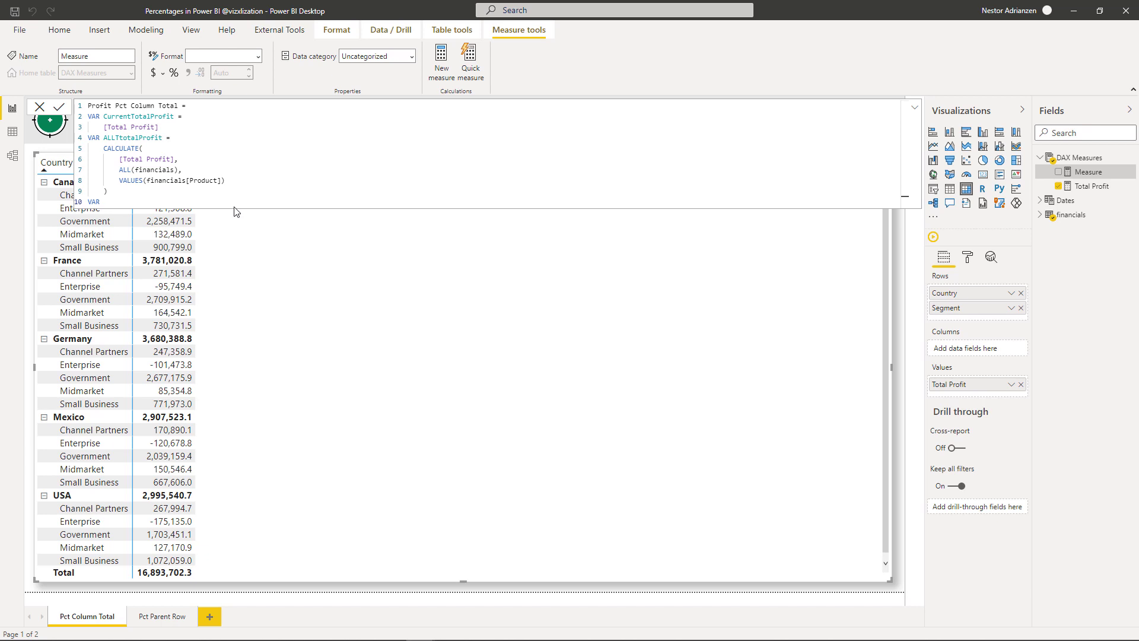
pyautogui.write('Ratio =')
pyautogui.hotkey('shift', 'Return')
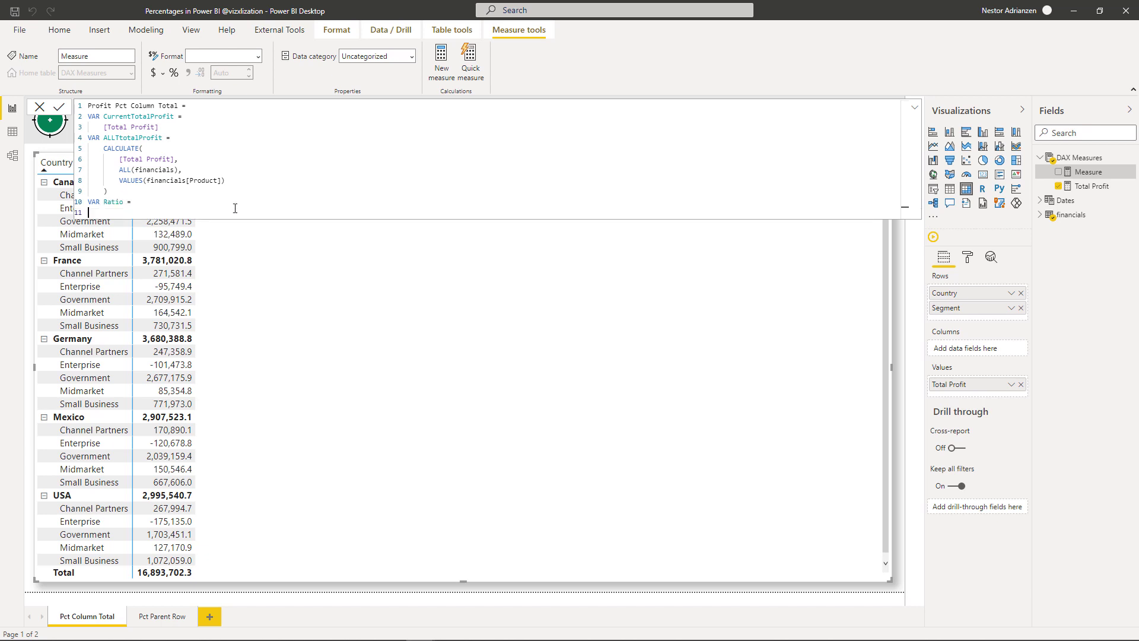
pyautogui.write('di')
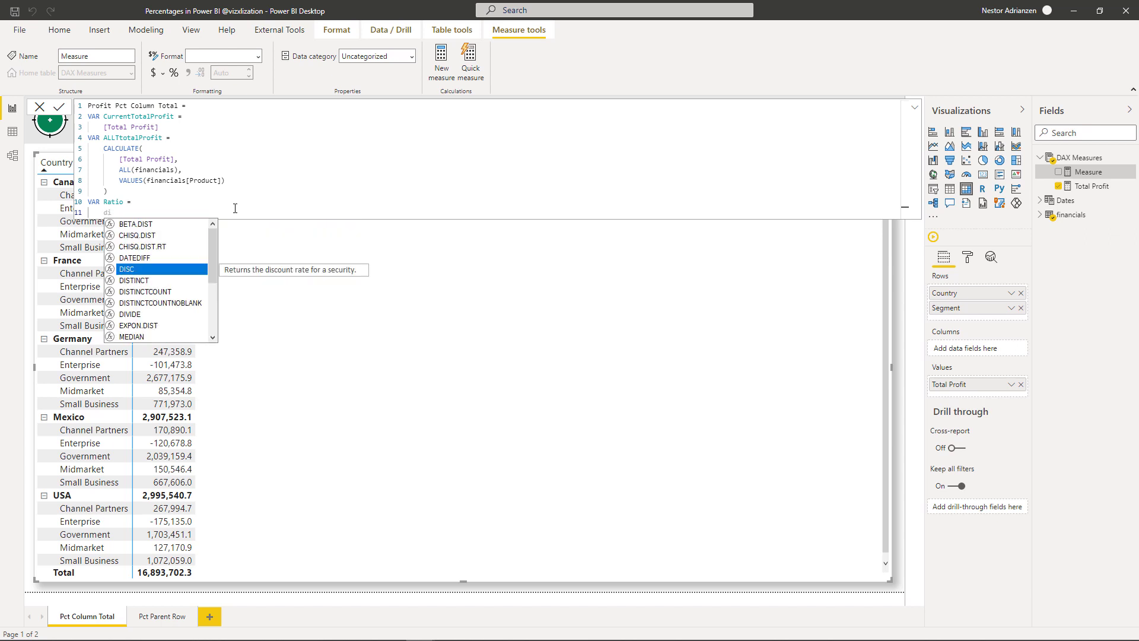
pyautogui.write('vi')
pyautogui.press('Tab')
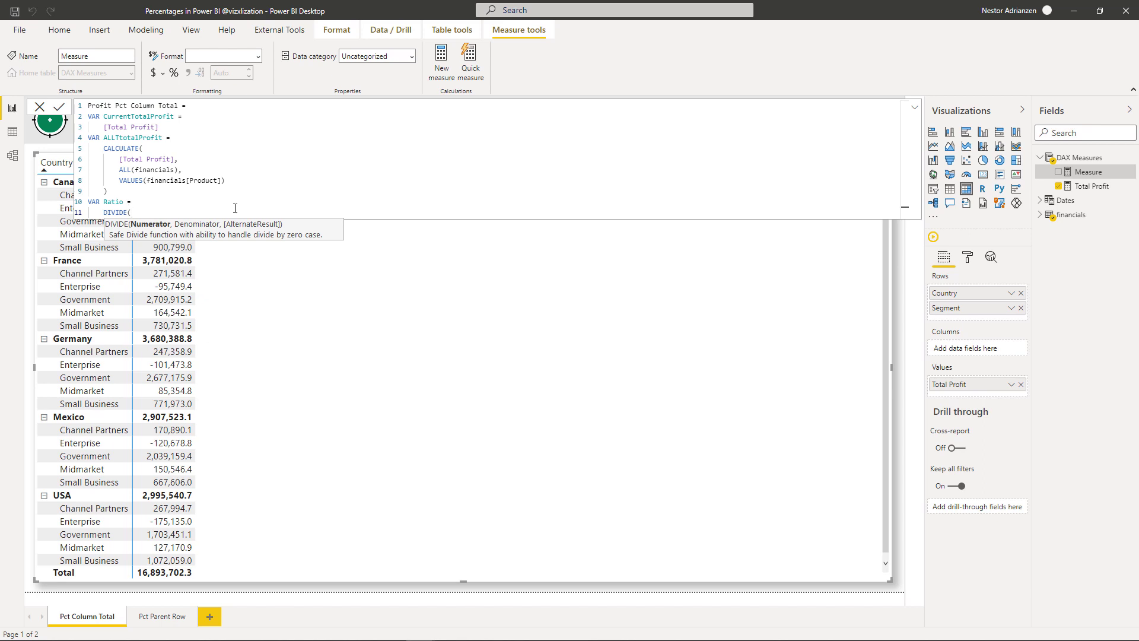
# - Complete the DIVIDE expression with CurrentTotalProfit as the numerator and ALLTtotalProfit as the denominator
pyautogui.write('curr')
pyautogui.press('Down')
pyautogui.press('Tab')
pyautogui.write(',')
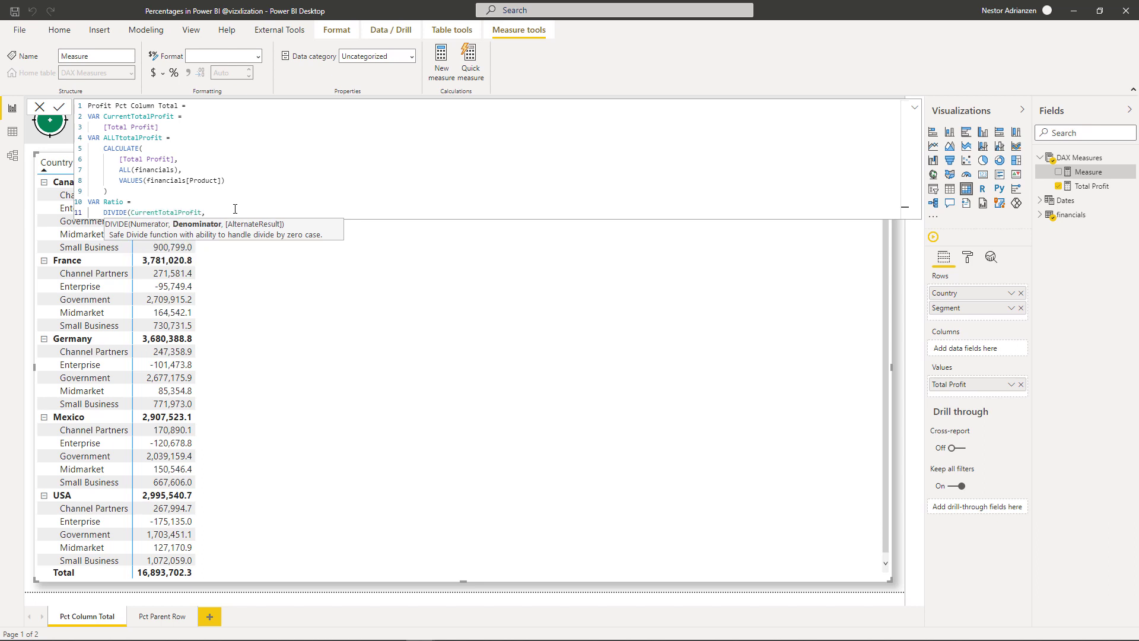
pyautogui.write('all')
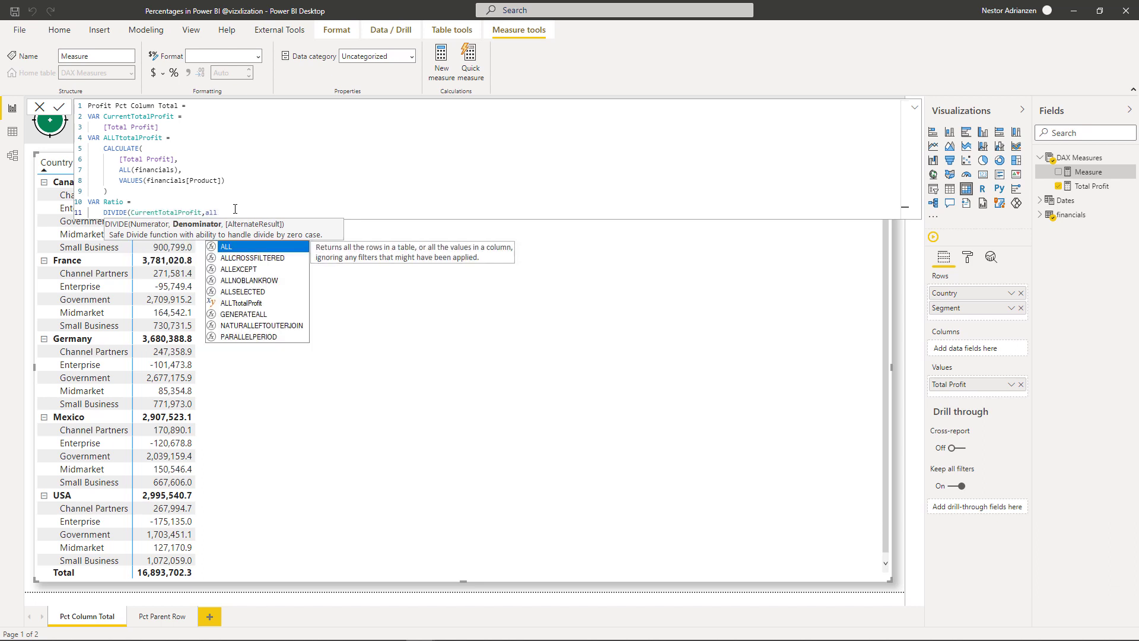
pyautogui.press('Down')
pyautogui.press('Down')
pyautogui.press('Down')
pyautogui.press('Down')
pyautogui.press('Down')
pyautogui.press('Tab')
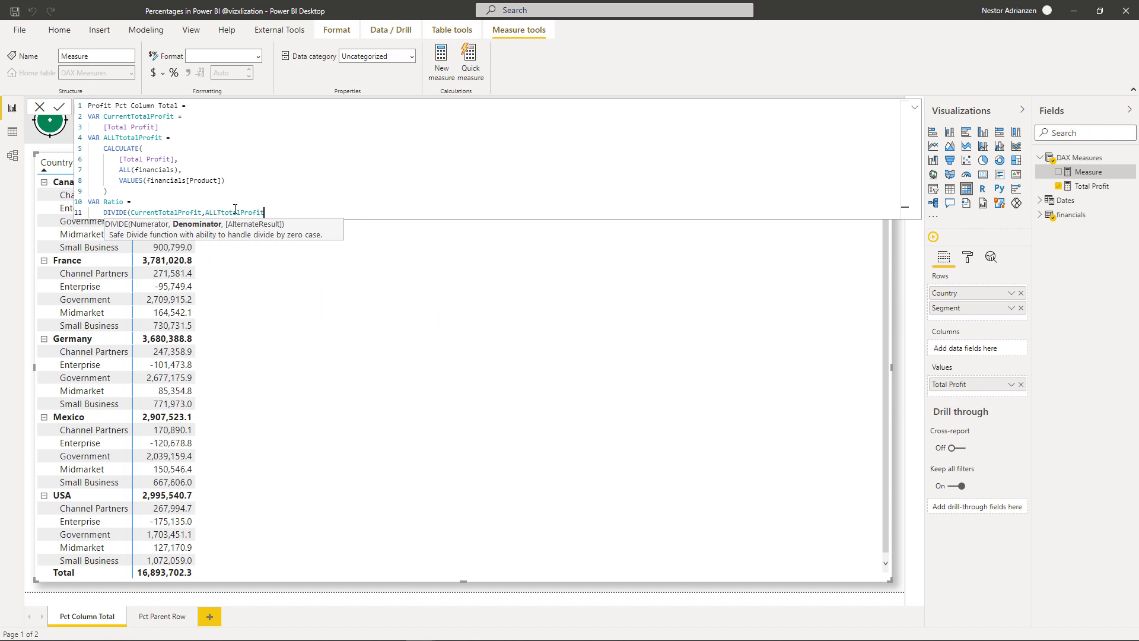
pyautogui.write(')')
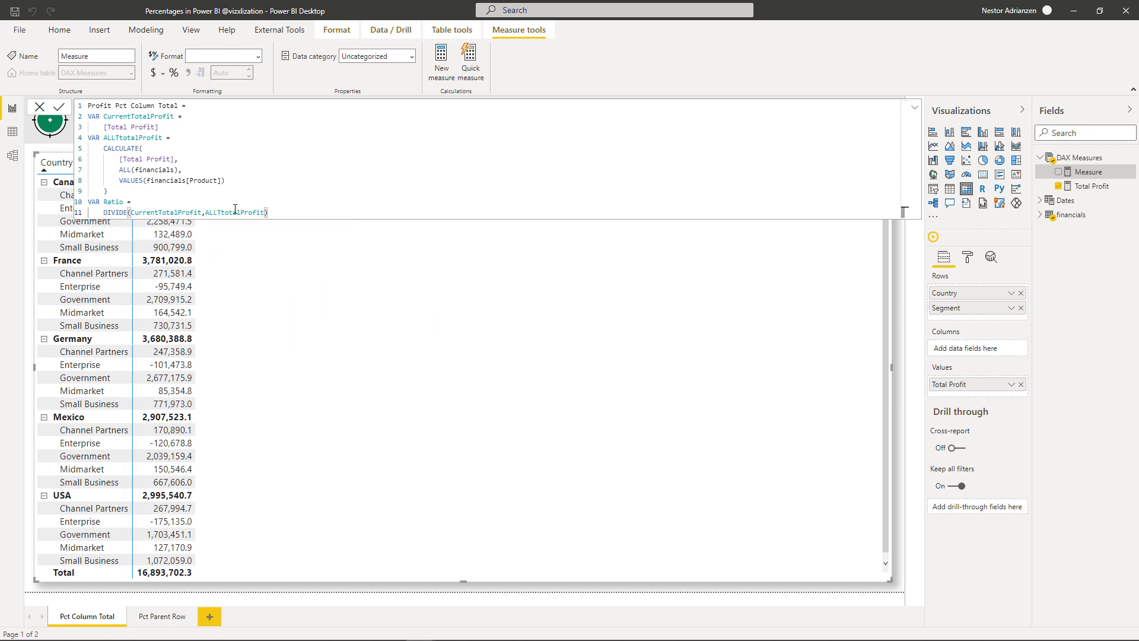
# - Add a RETURN clause that outputs Ratio on its own indented line and commit the measure
pyautogui.hotkey('shift', 'Return')
pyautogui.write('RETURN')
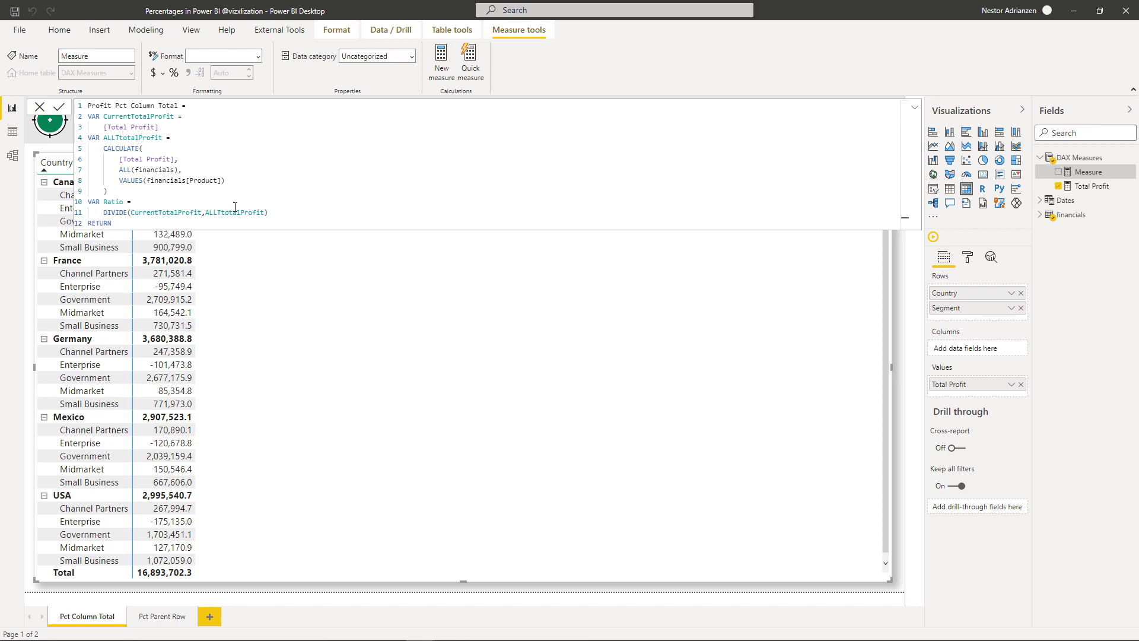
pyautogui.hotkey('shift', 'Return')
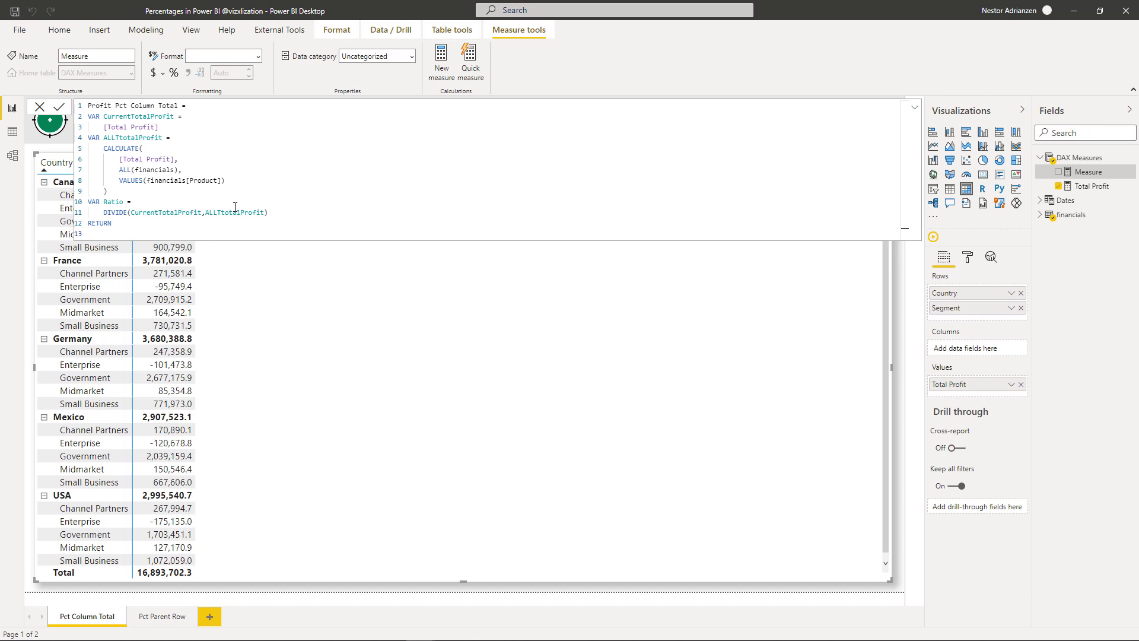
pyautogui.press('Tab')
pyautogui.write('rat')
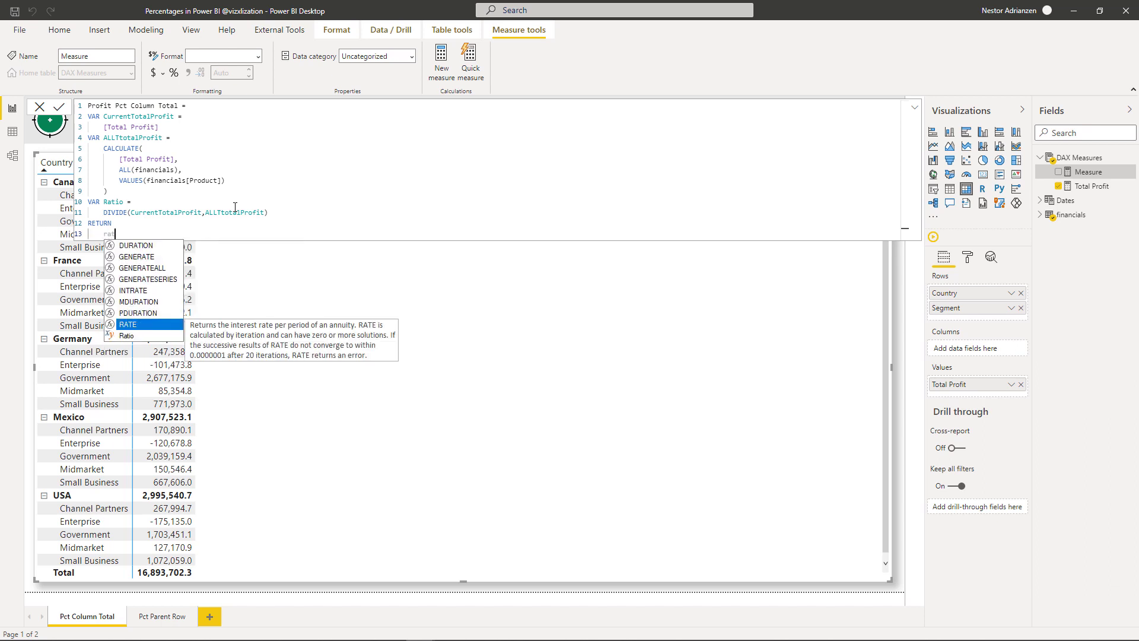
pyautogui.click(153, 336)
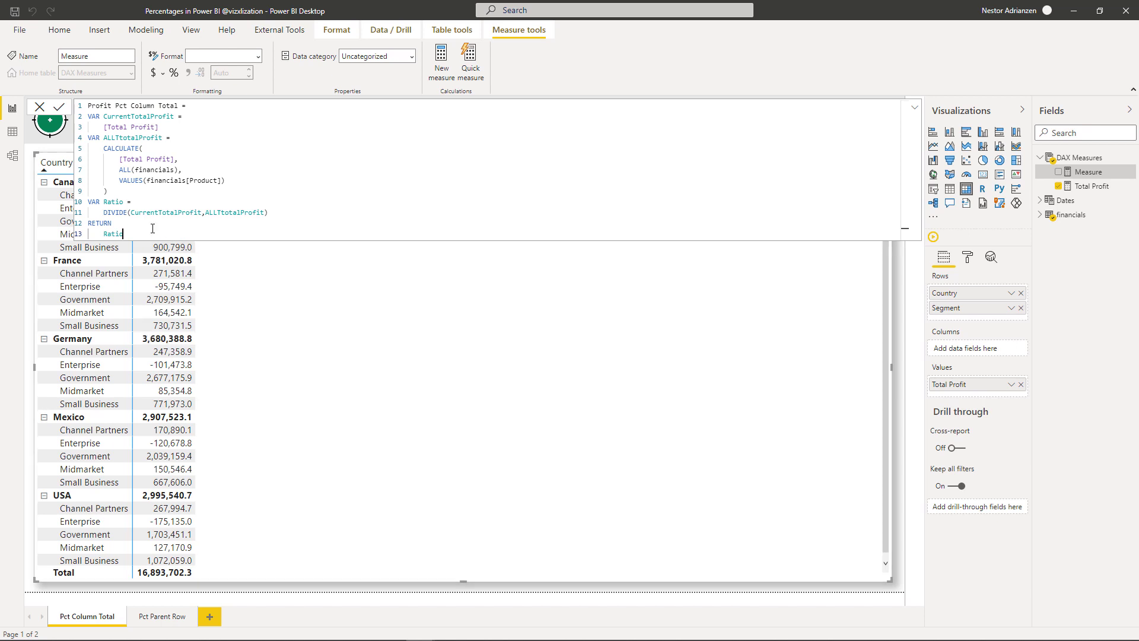
pyautogui.click(57, 111)
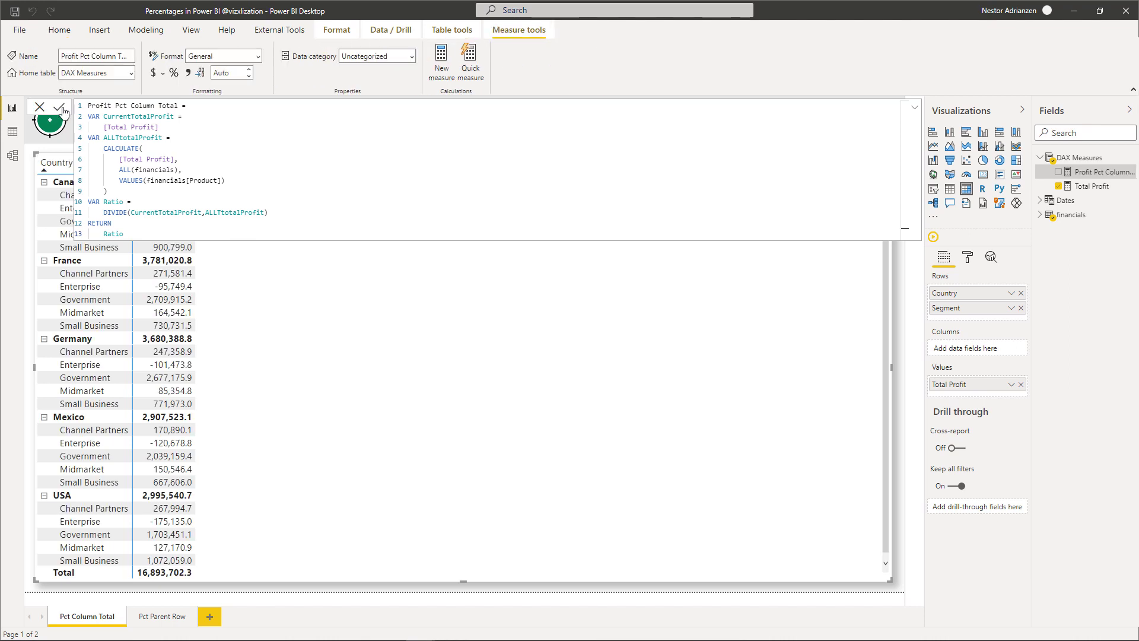
# - Format the Profit Pct Column Total measure as a percentage and add it to the matrix values
pyautogui.click(914, 112)
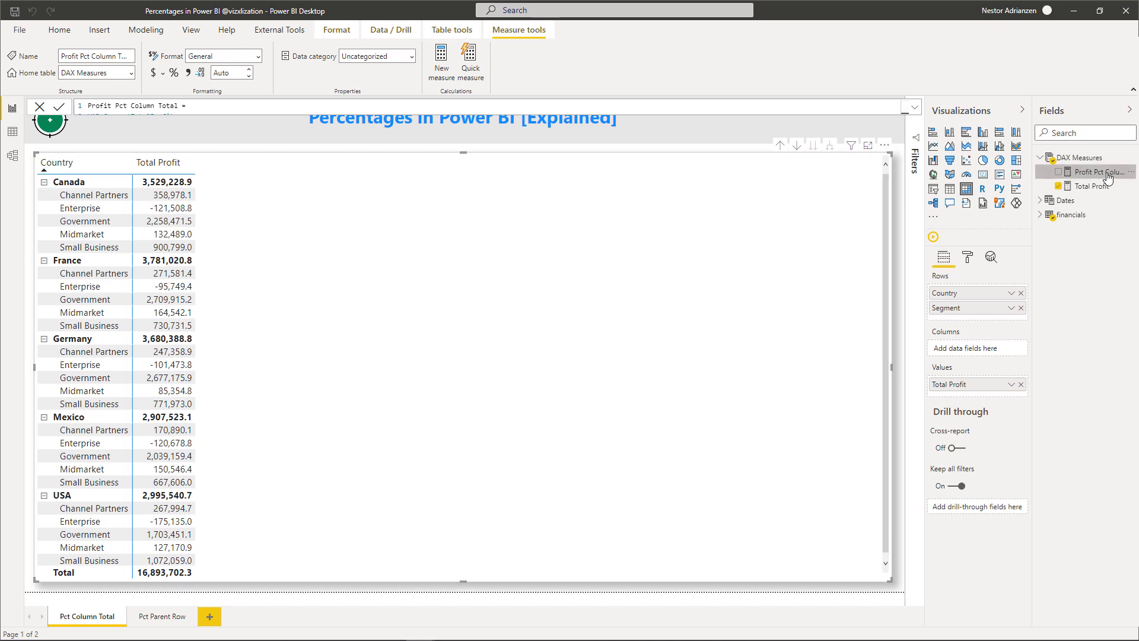
pyautogui.click(174, 72)
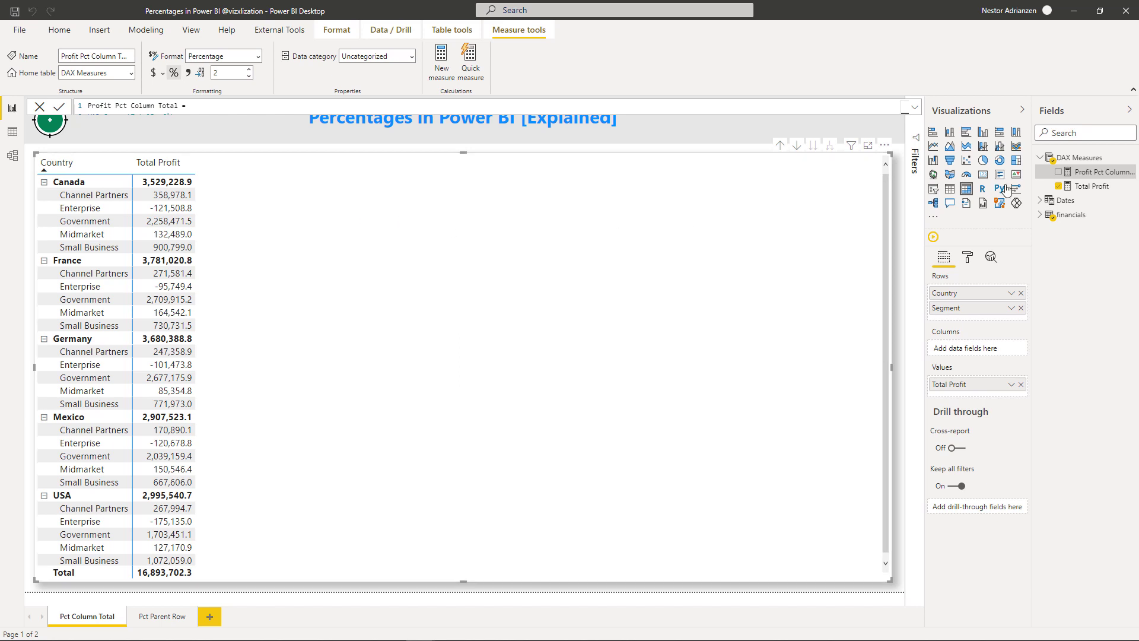
pyautogui.moveTo(1094, 173); pyautogui.dragTo(409, 284)
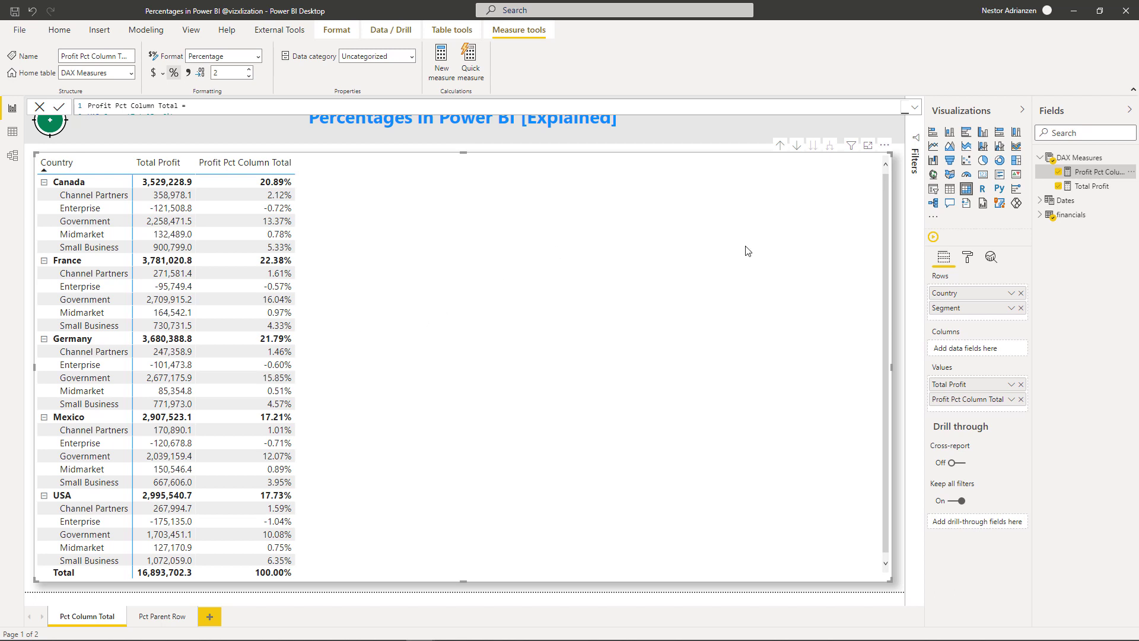
# - Add the Product field from the financials table to the matrix columns
pyautogui.click(1041, 216)
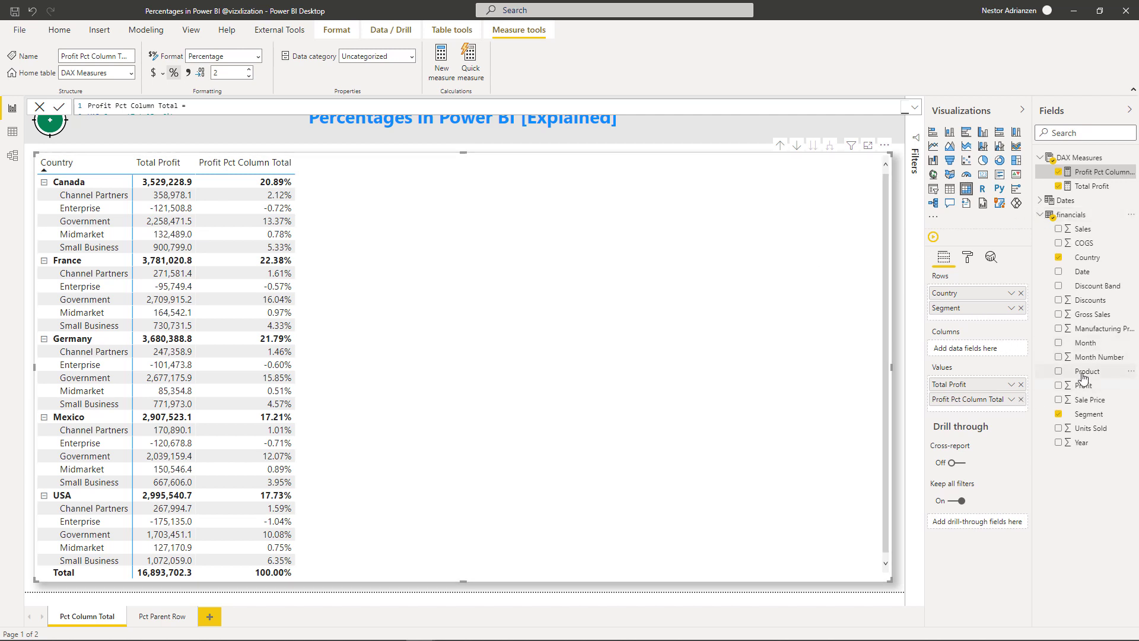
pyautogui.moveTo(1084, 377); pyautogui.dragTo(996, 355)
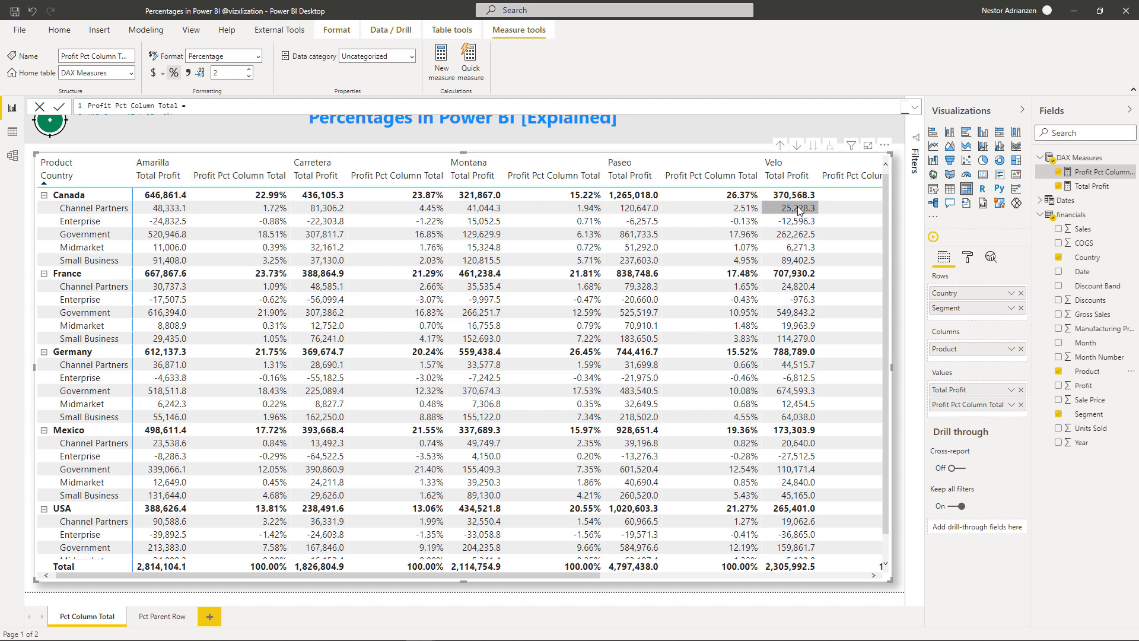
pyautogui.moveTo(588, 577)
pyautogui.mouseDown()
pyautogui.moveTo(866, 578)
pyautogui.moveTo(588, 577)
pyautogui.mouseUp()
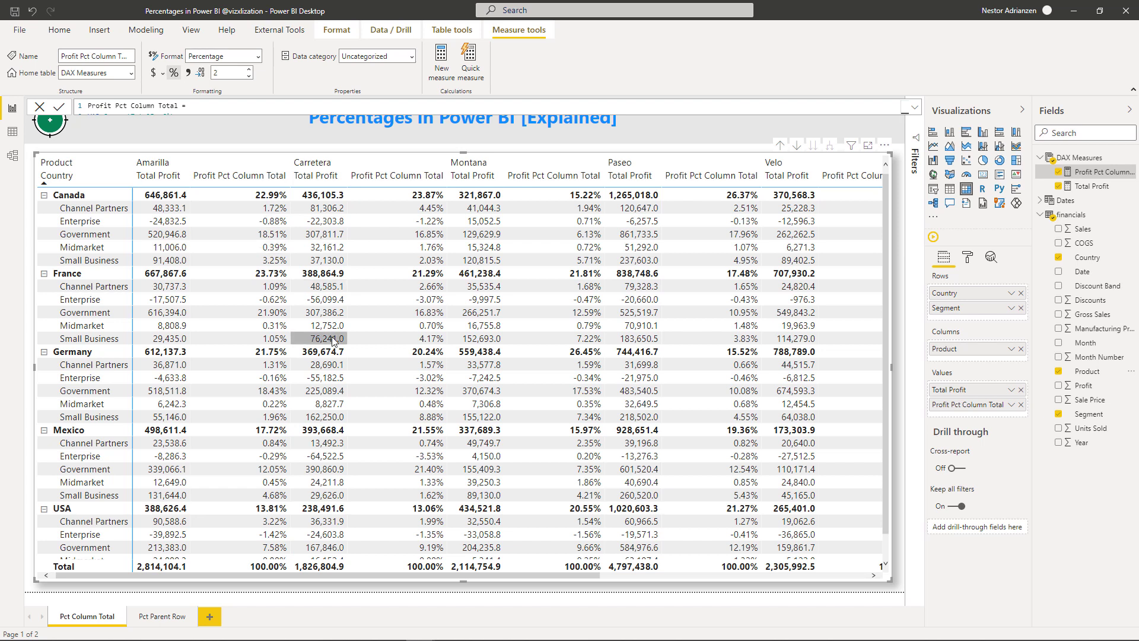
pyautogui.scroll(-1, 389, 401)
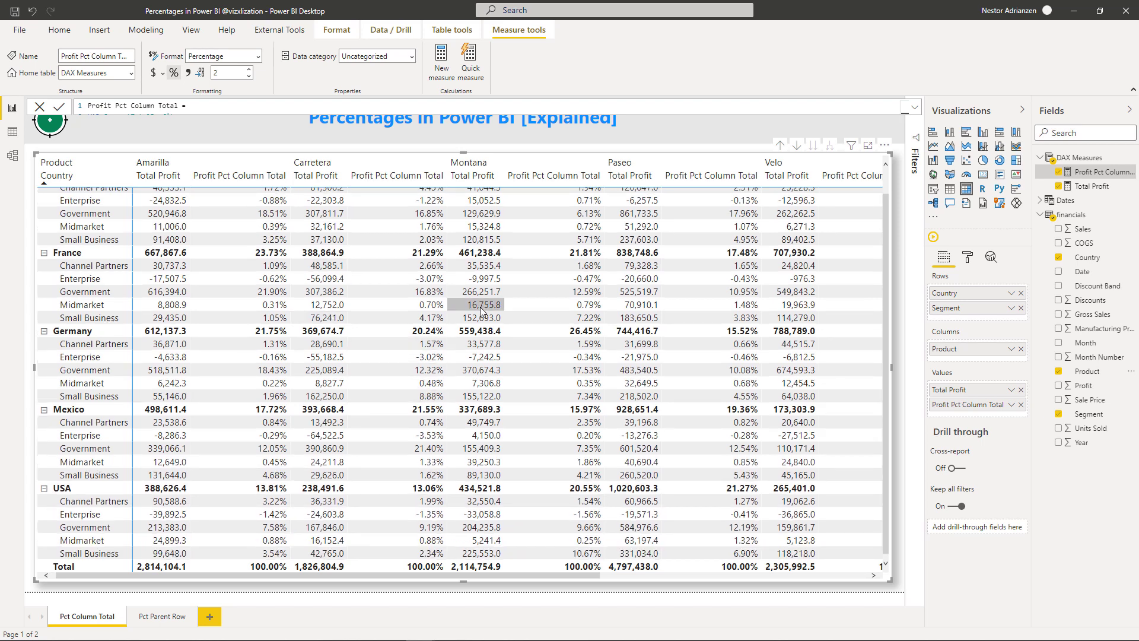
# - Review the ALLTtotalProfit variable in the measure formula, examining its ALL and VALUES filters
pyautogui.click(915, 110)
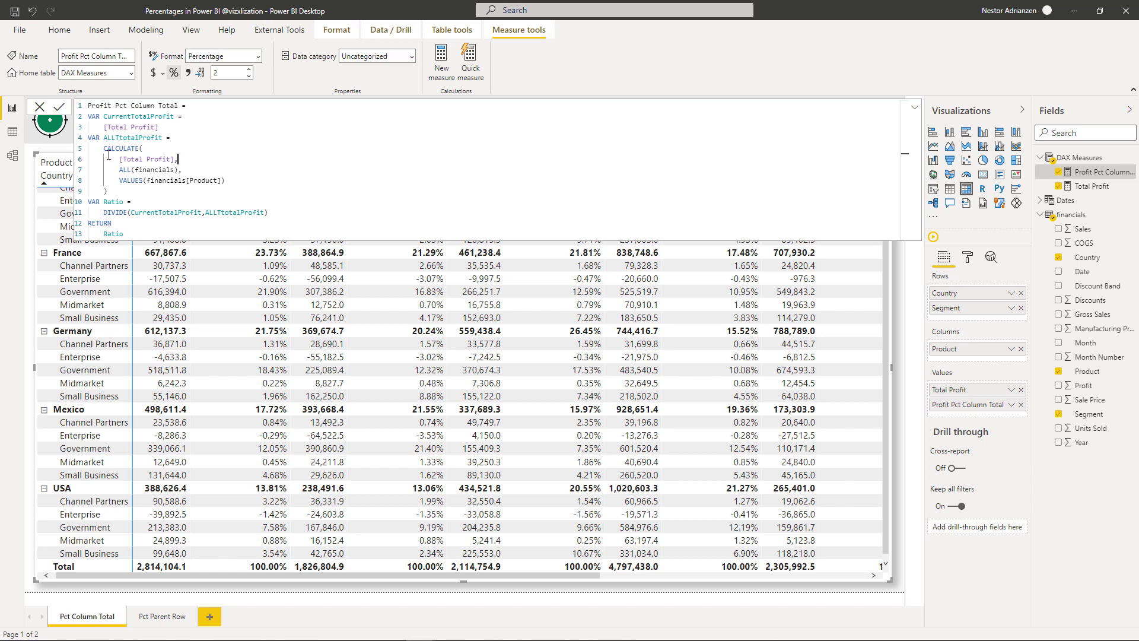
pyautogui.moveTo(88, 137); pyautogui.dragTo(249, 179)
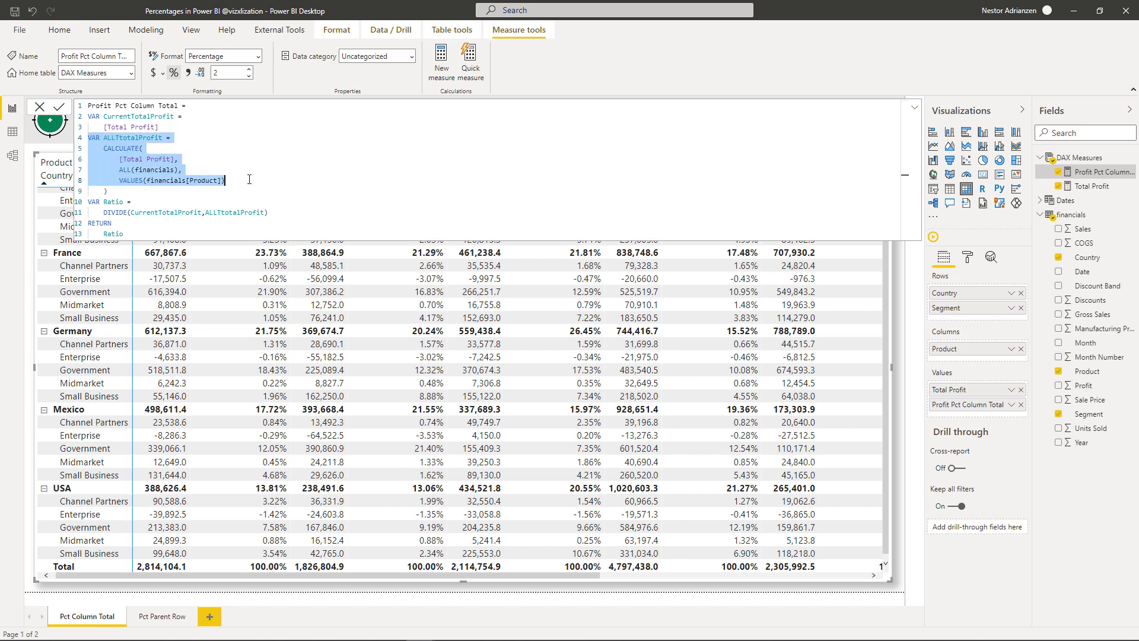
pyautogui.click(173, 161)
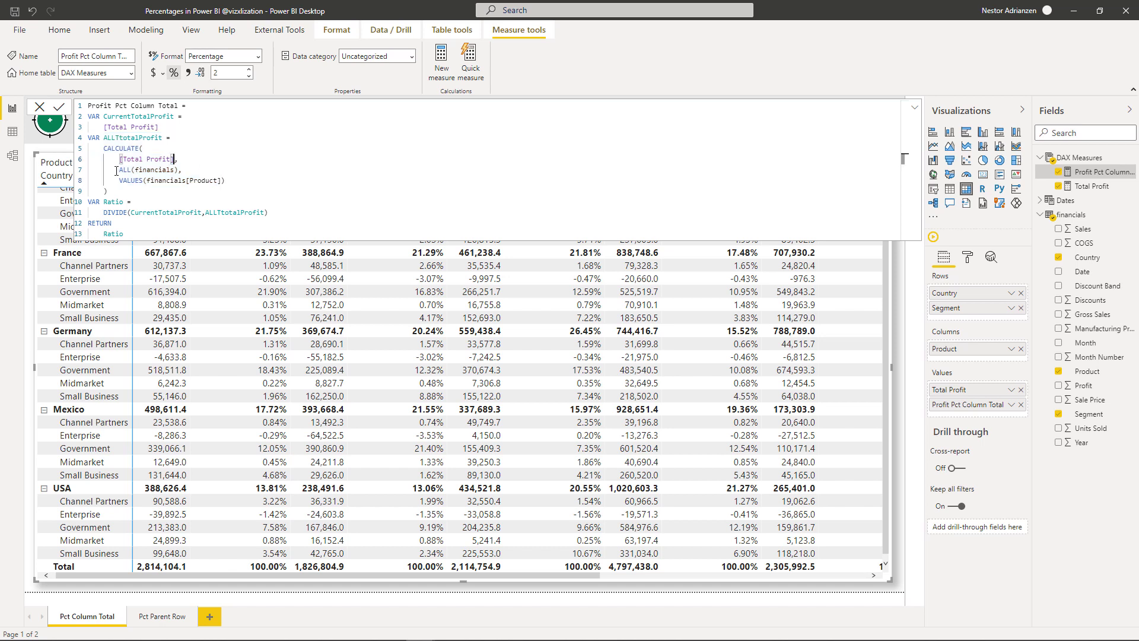
pyautogui.moveTo(117, 171); pyautogui.dragTo(131, 170)
pyautogui.click(163, 171)
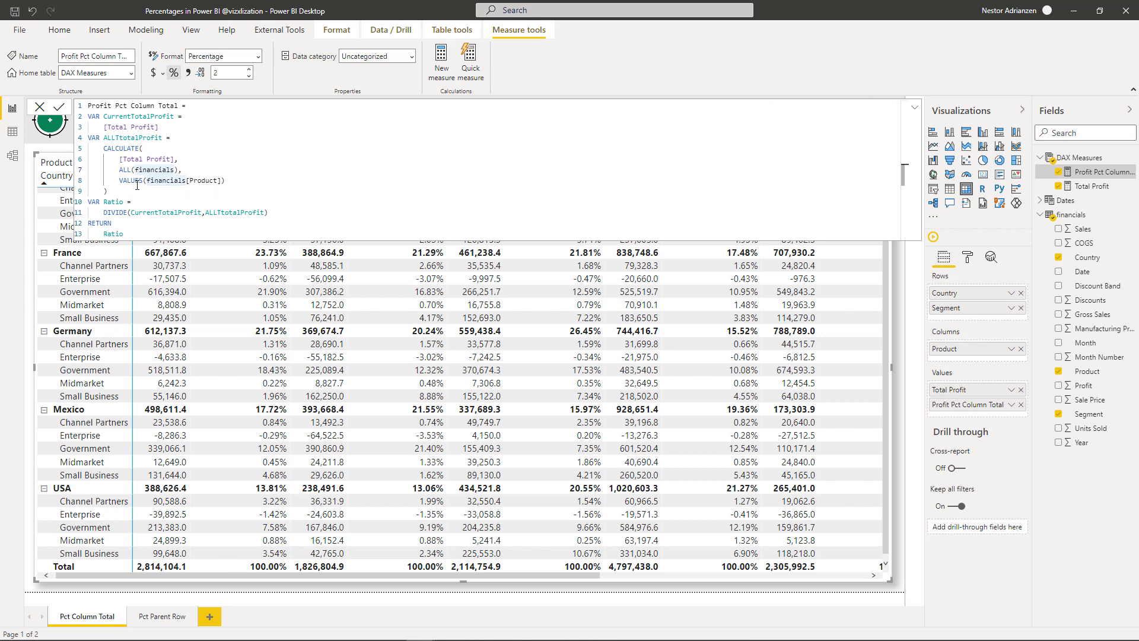
pyautogui.moveTo(140, 181); pyautogui.dragTo(118, 181)
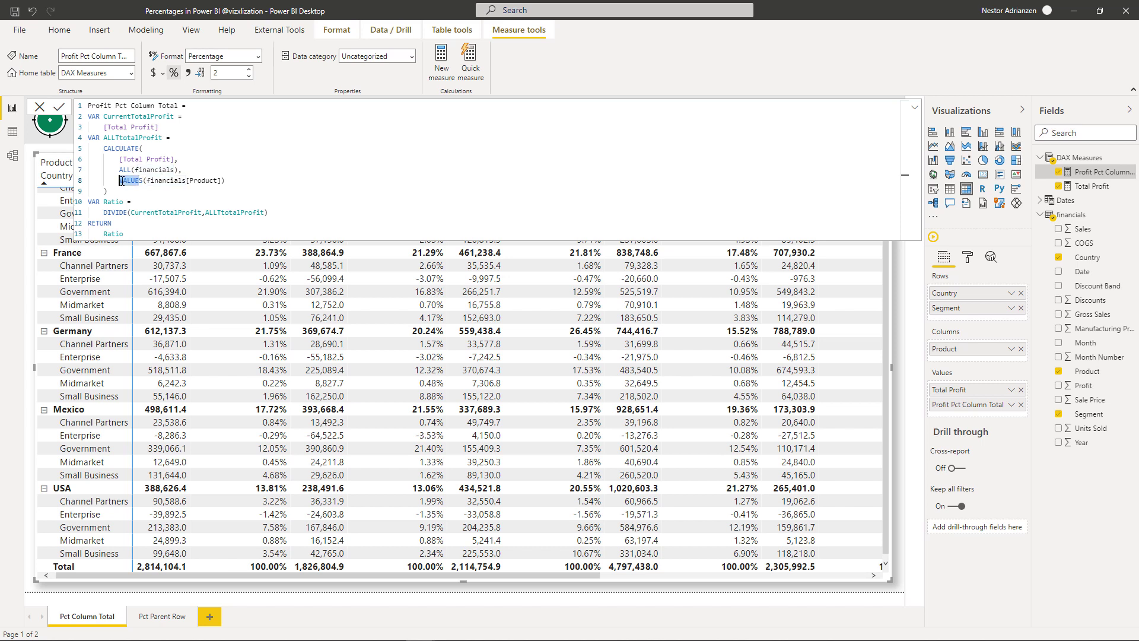
pyautogui.click(914, 107)
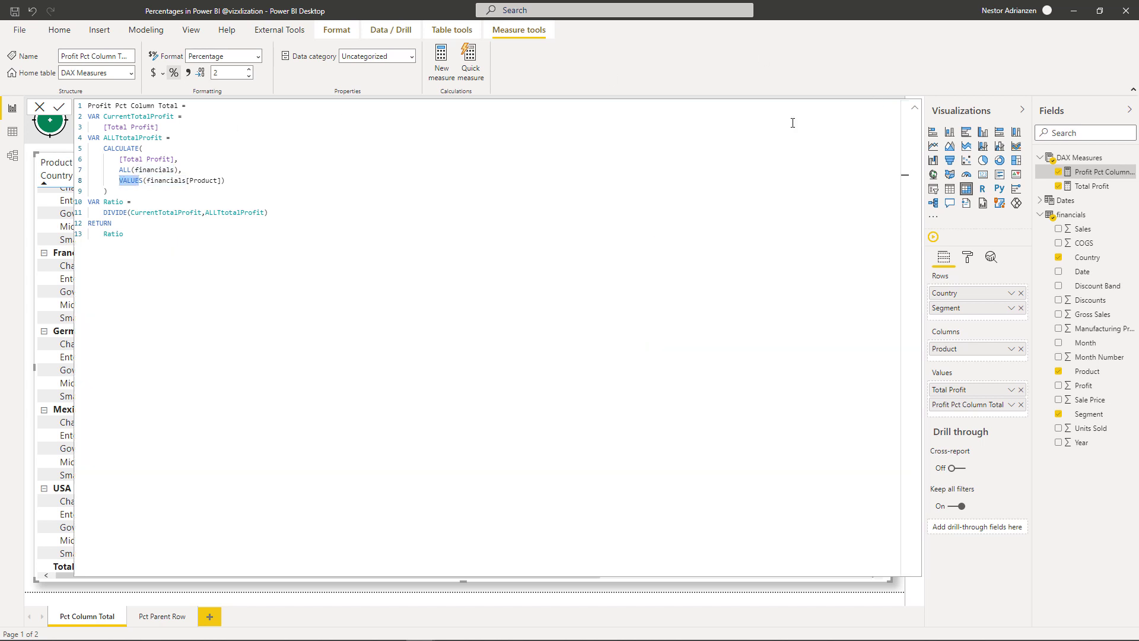
pyautogui.click(914, 108)
pyautogui.scroll(2, 260, 415)
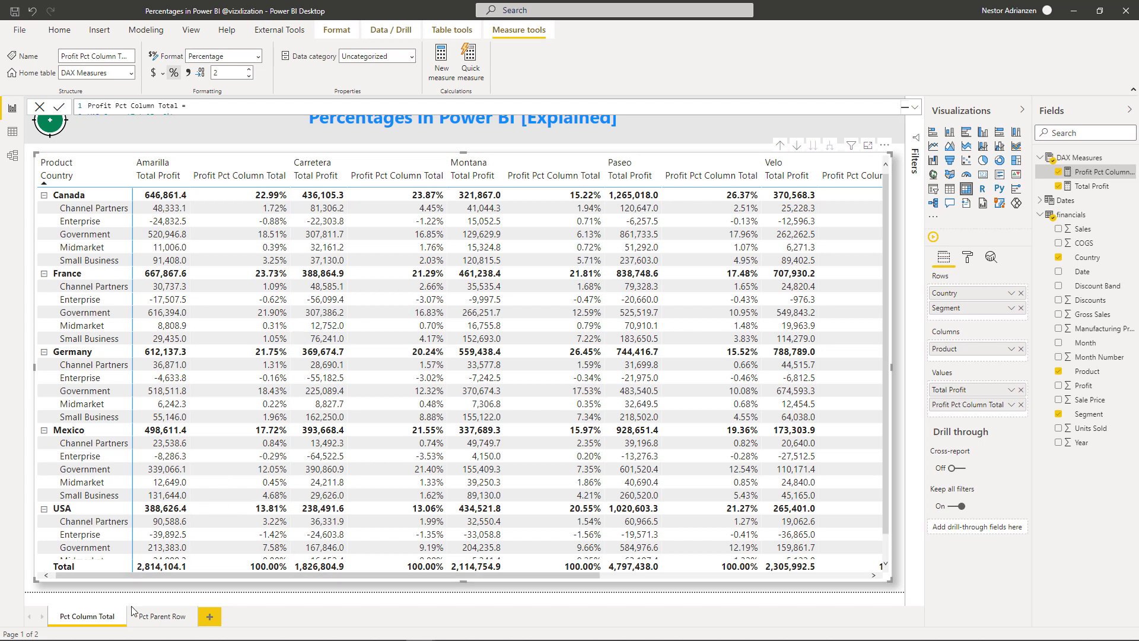
# - On the Pct Parent Row page, select the matrix and the entire Profit Pct Column Total formula for copying
pyautogui.click(149, 616)
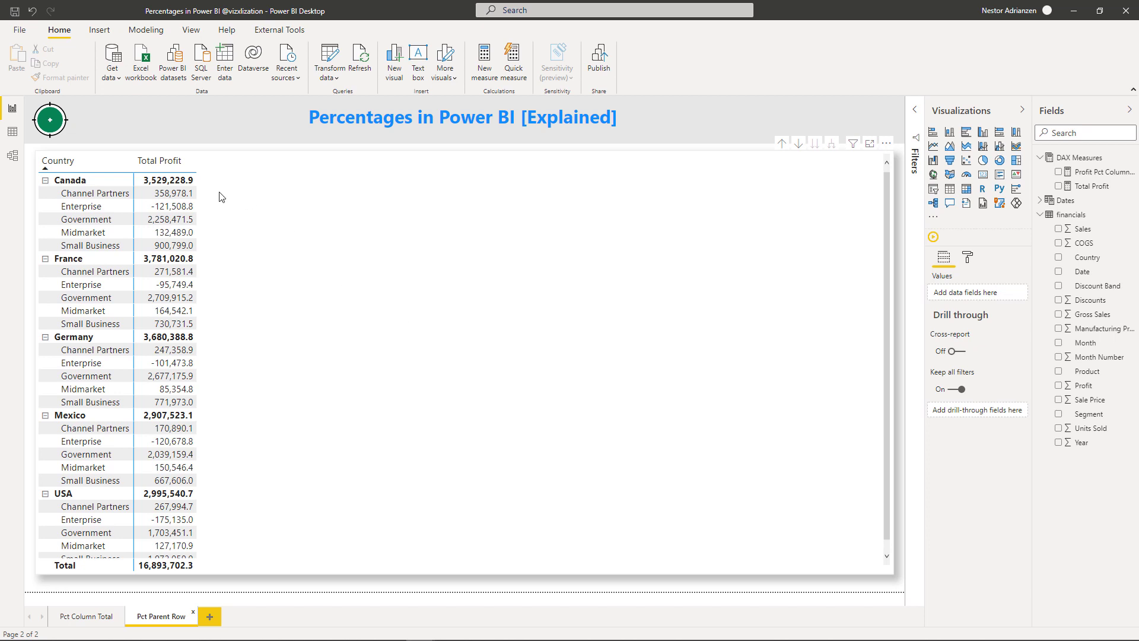
pyautogui.click(325, 240)
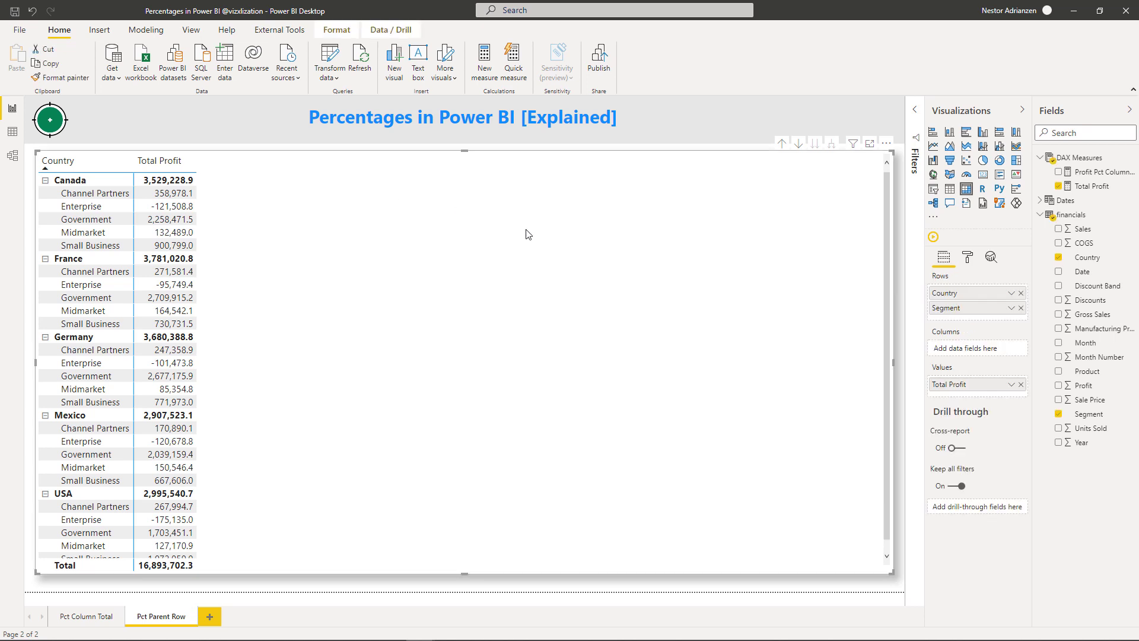
pyautogui.click(1089, 172)
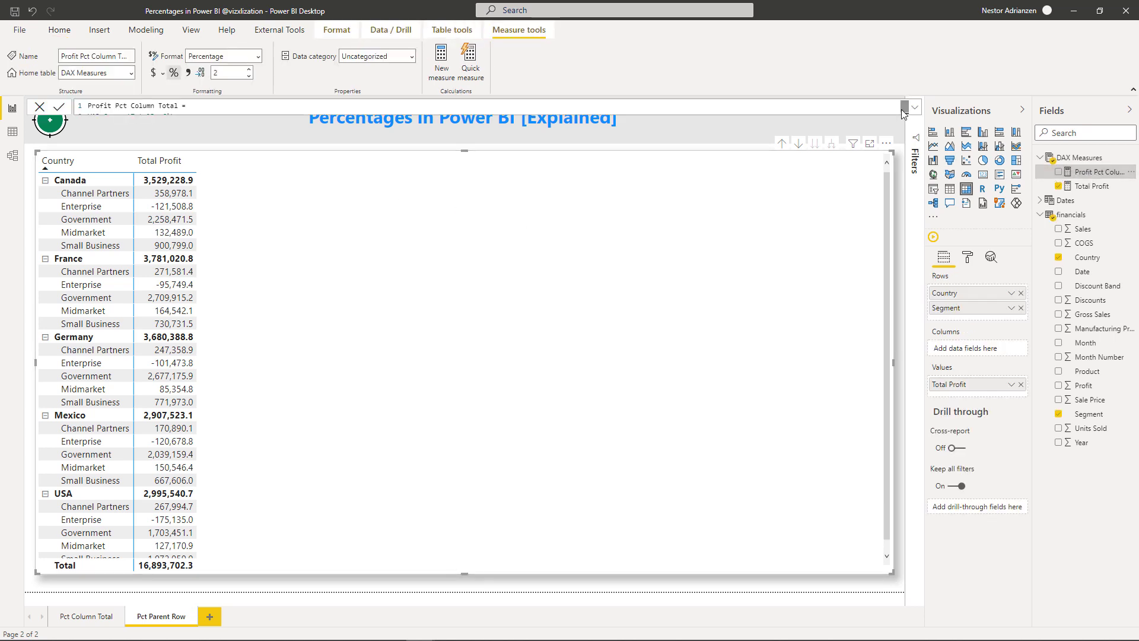
pyautogui.click(915, 108)
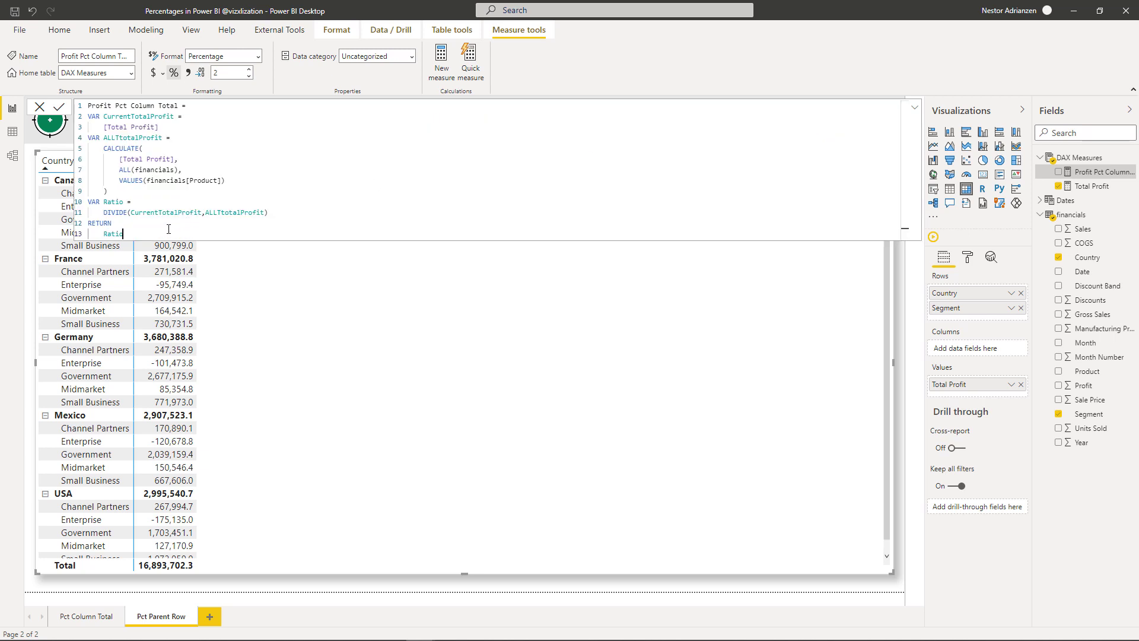
pyautogui.moveTo(136, 234); pyautogui.dragTo(77, 99)
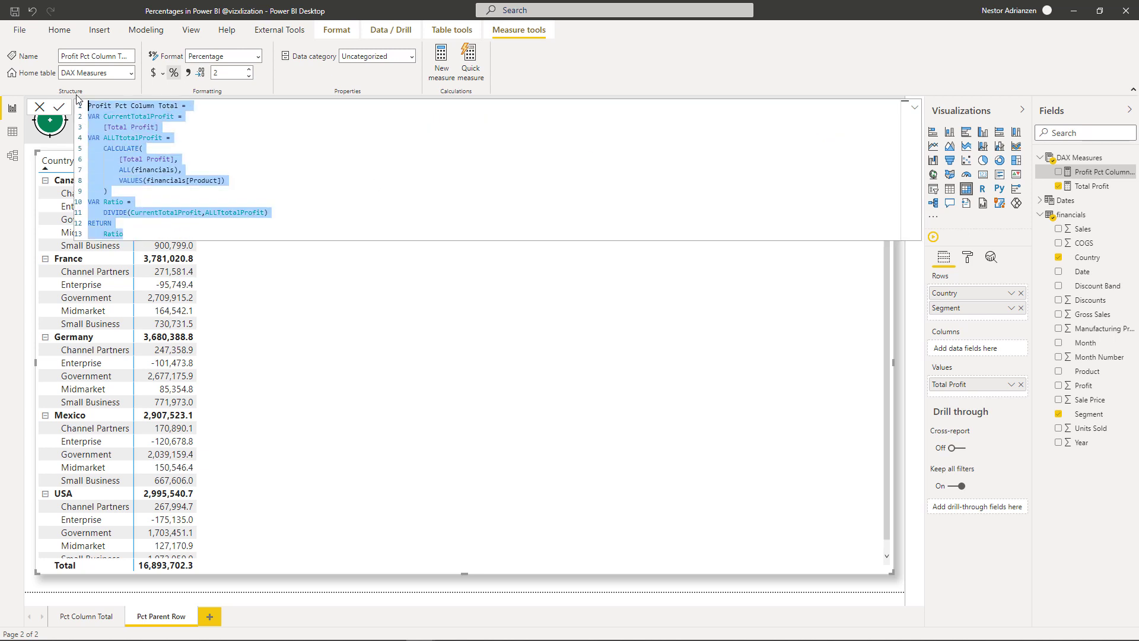
pyautogui.click(913, 109)
pyautogui.click(913, 109)
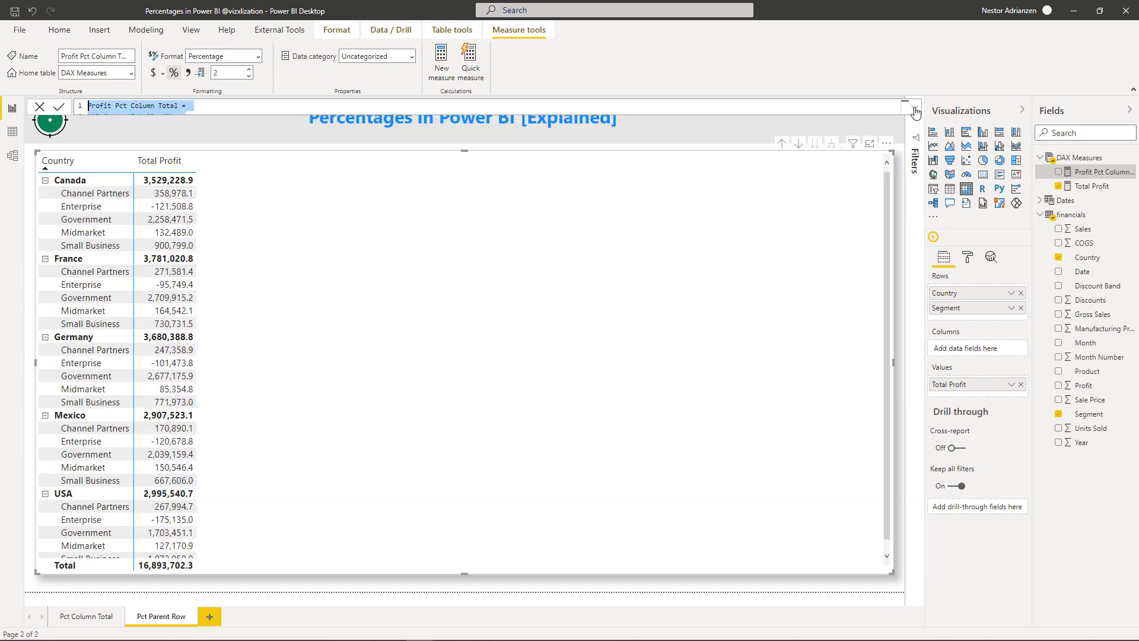
# - Create a measure in the DAX Measures table from the copied formula and name it Profit Pct Parent Row
pyautogui.rightClick(1076, 160)
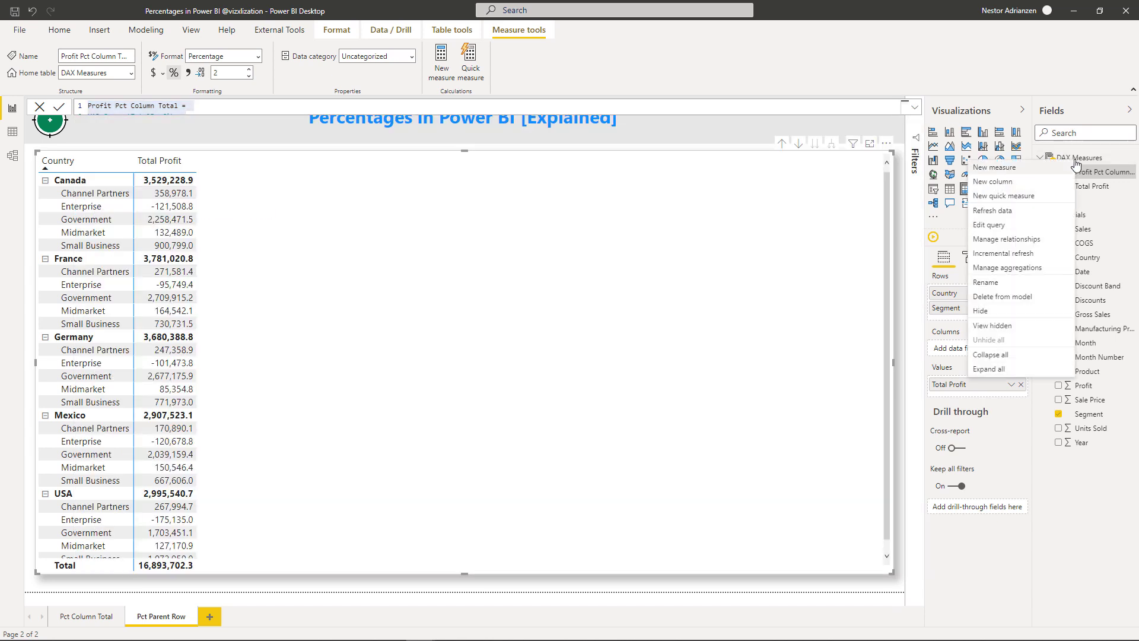
pyautogui.click(1015, 168)
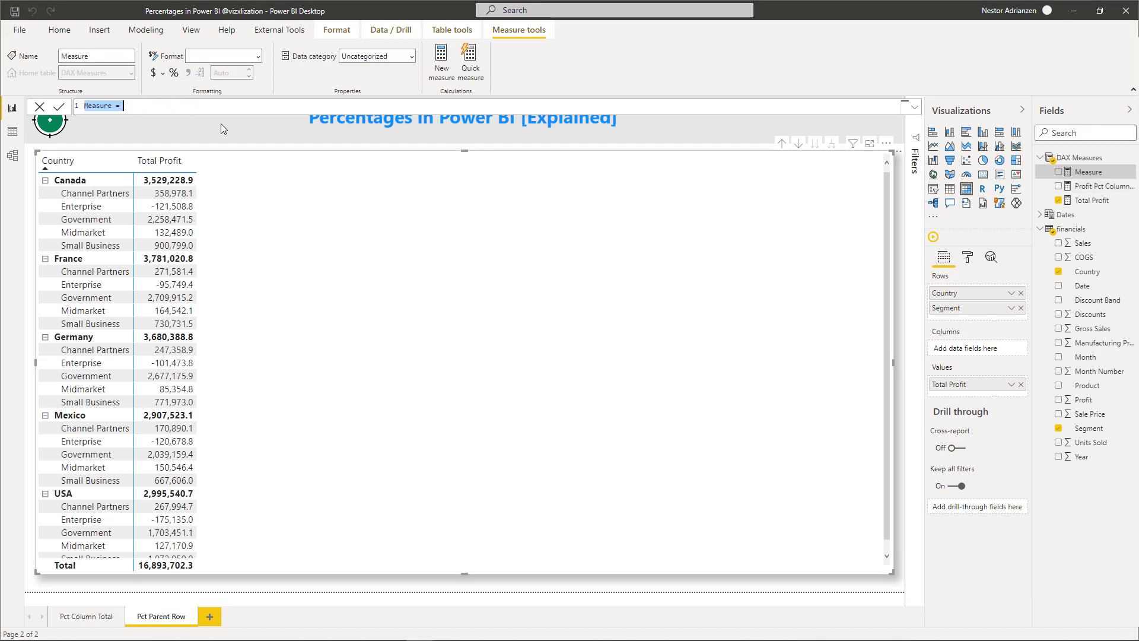
pyautogui.hotkey('ctrl', 'v')
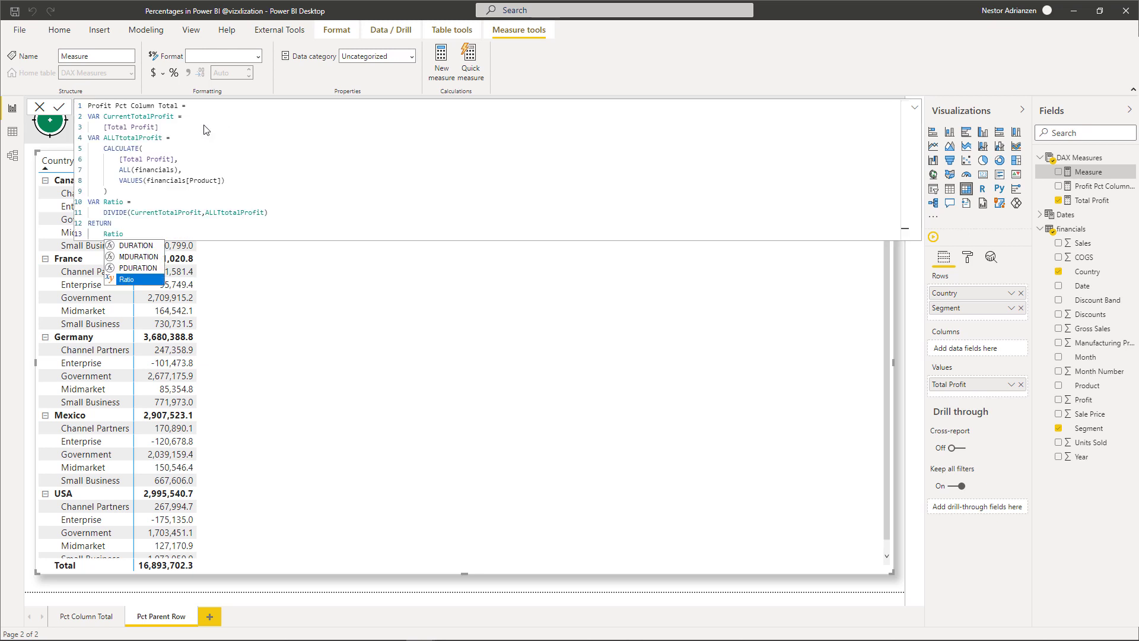
pyautogui.click(180, 105)
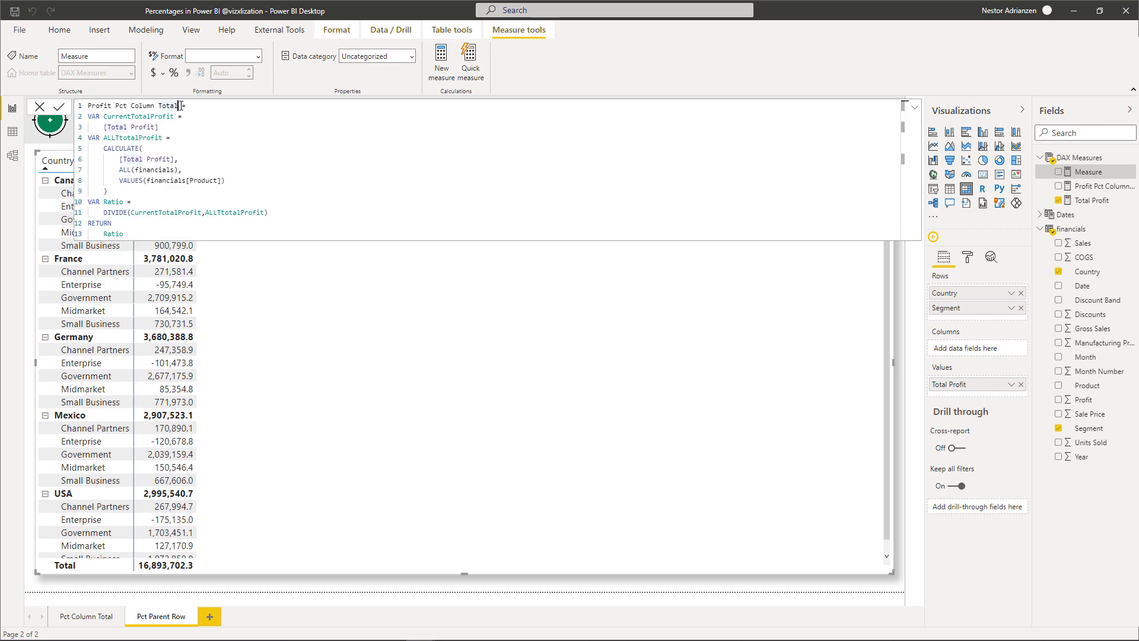
pyautogui.moveTo(181, 106); pyautogui.dragTo(131, 105)
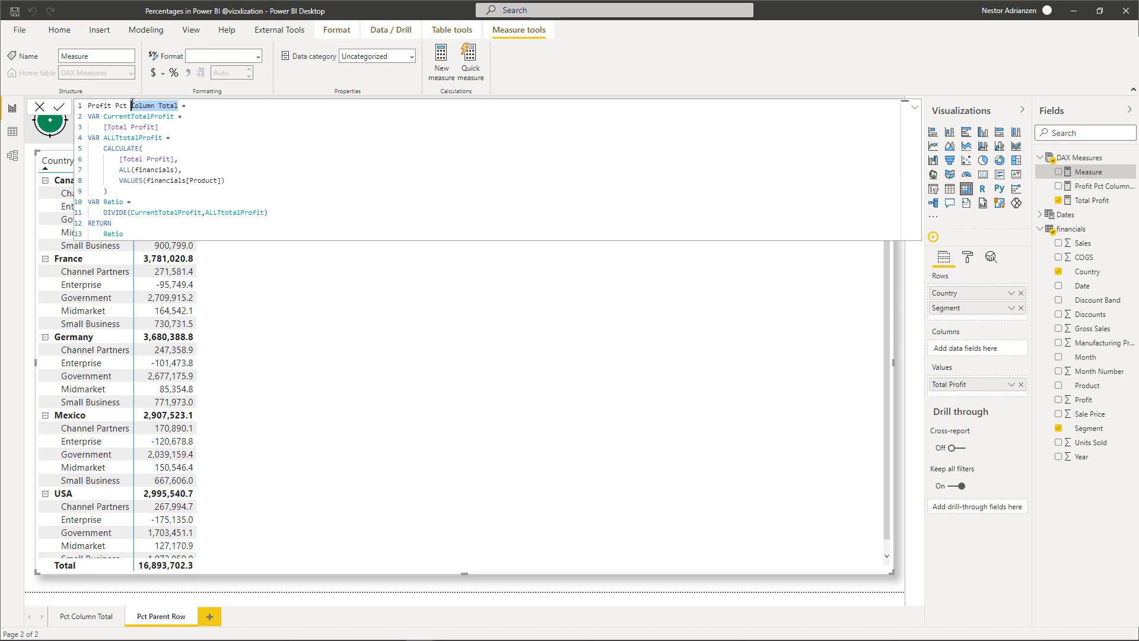
pyautogui.write('Parent Row')
# - Remove the ALL(financials) and VALUES(financials[Product]) filters from the CALCULATE in the ALLTtotalProfit variable
pyautogui.moveTo(177, 129); pyautogui.dragTo(87, 122)
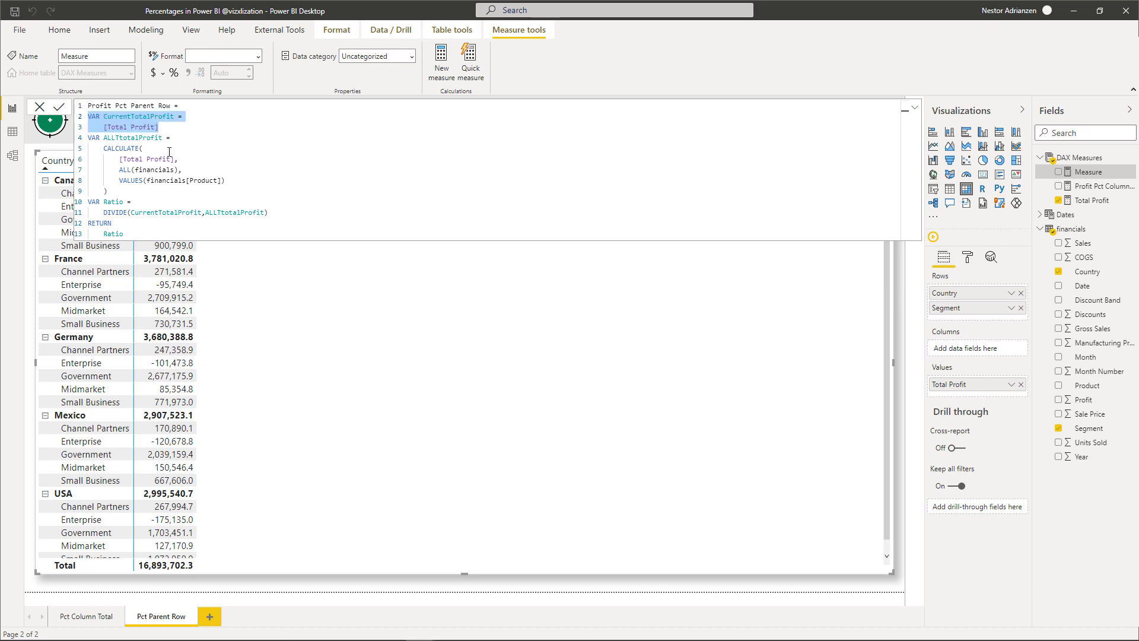
pyautogui.click(244, 180)
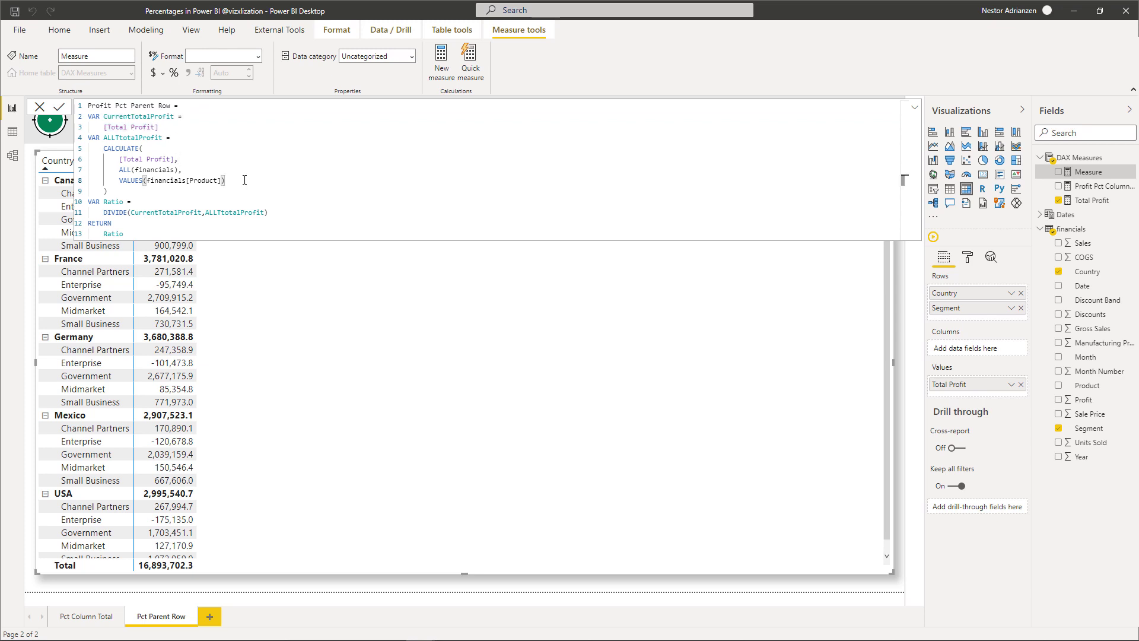
pyautogui.moveTo(244, 180); pyautogui.dragTo(115, 169)
pyautogui.press('BackSpace')
pyautogui.press('BackSpace')
pyautogui.press('BackSpace')
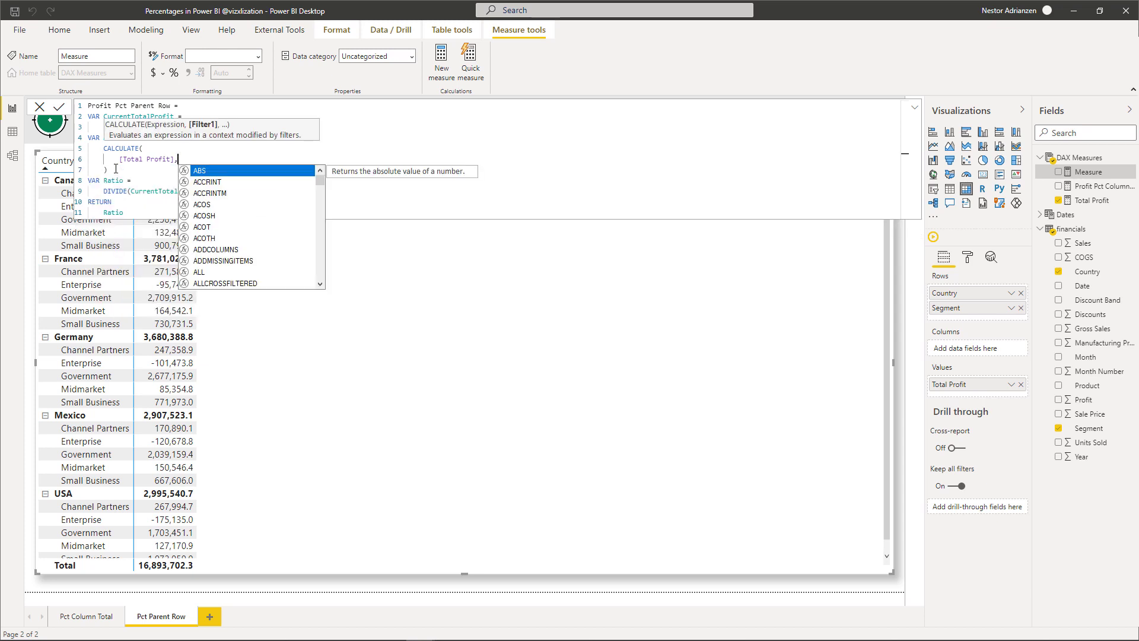
# - Begin an ALLEXCEPT filter on the financials table on a new line below [Total Profit] in the CALCULATE
pyautogui.press('Escape')
pyautogui.press('Return')
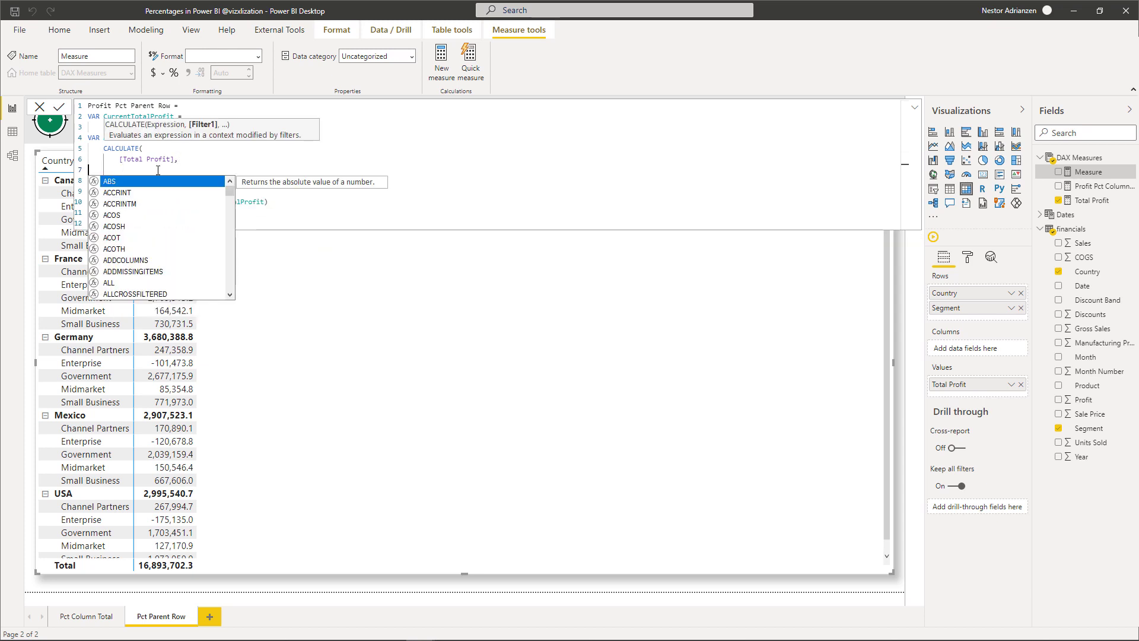
pyautogui.write('all')
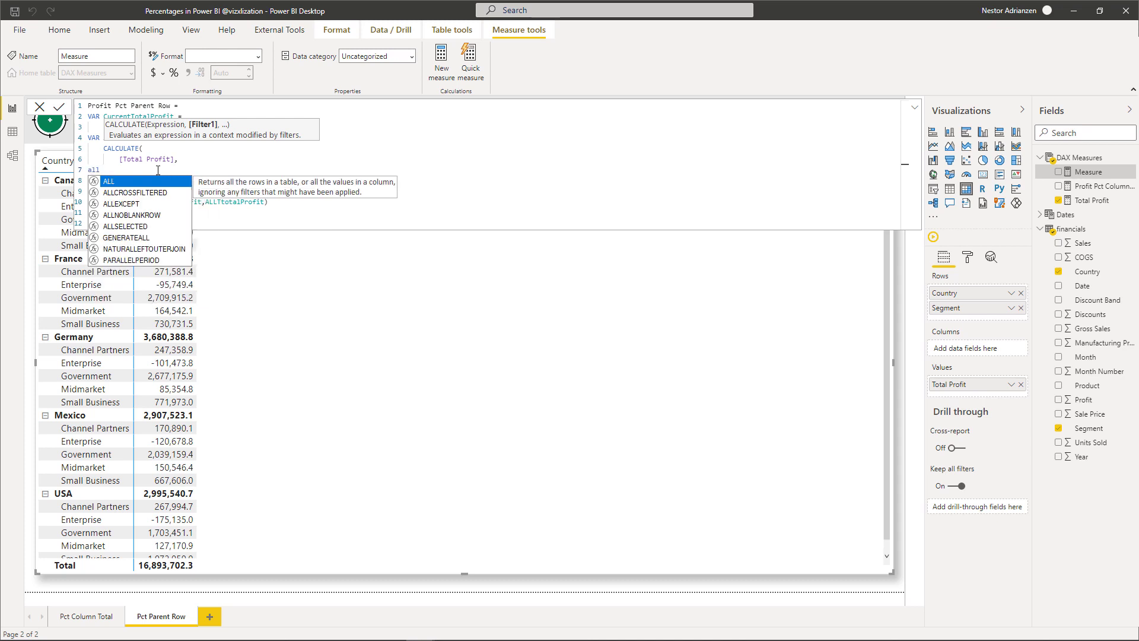
pyautogui.press('Down')
pyautogui.press('Down')
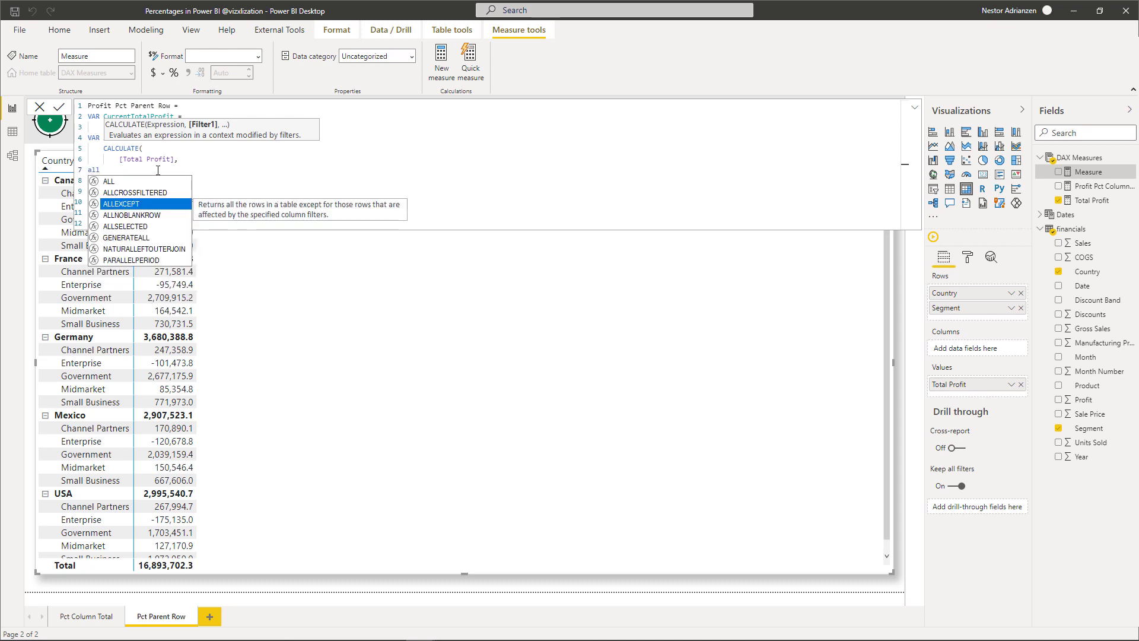
pyautogui.press('Tab')
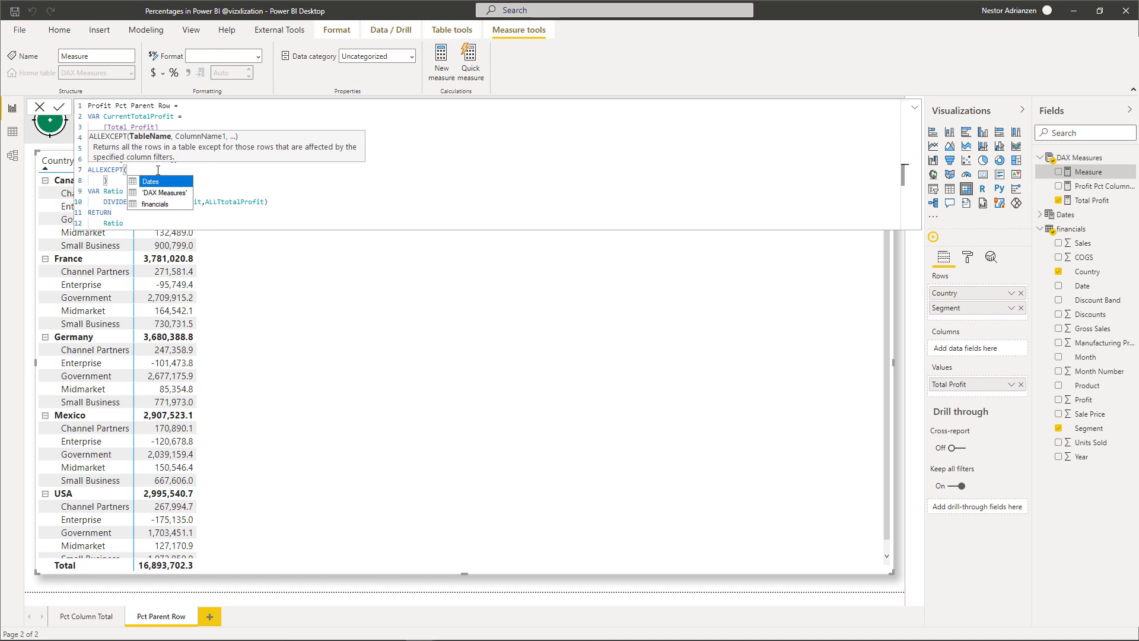
pyautogui.write('fin')
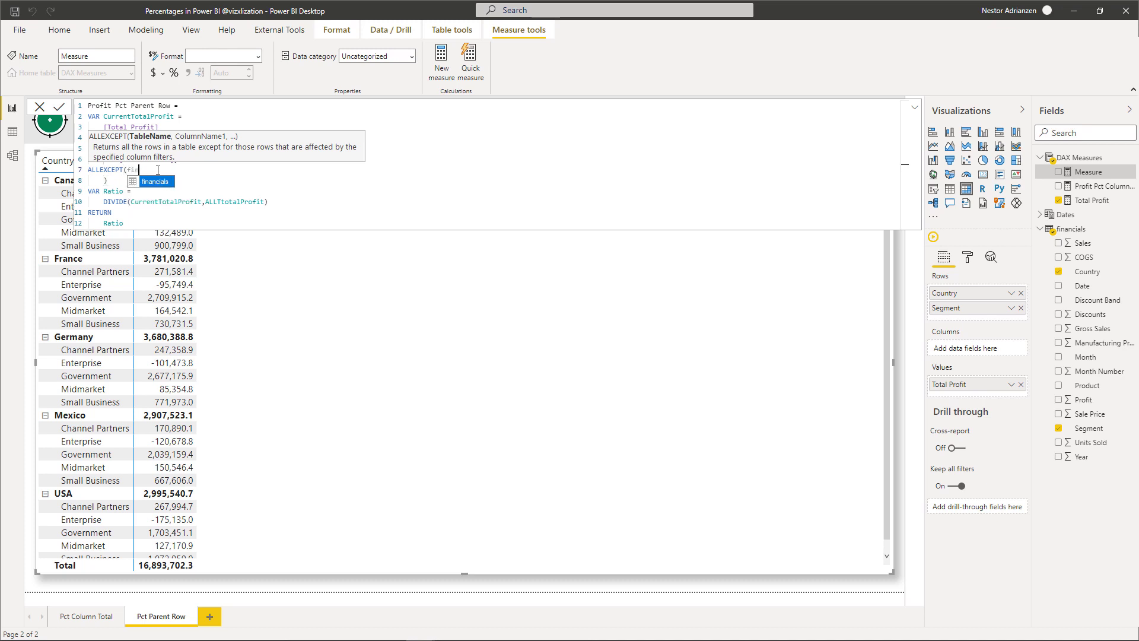
pyautogui.click(156, 184)
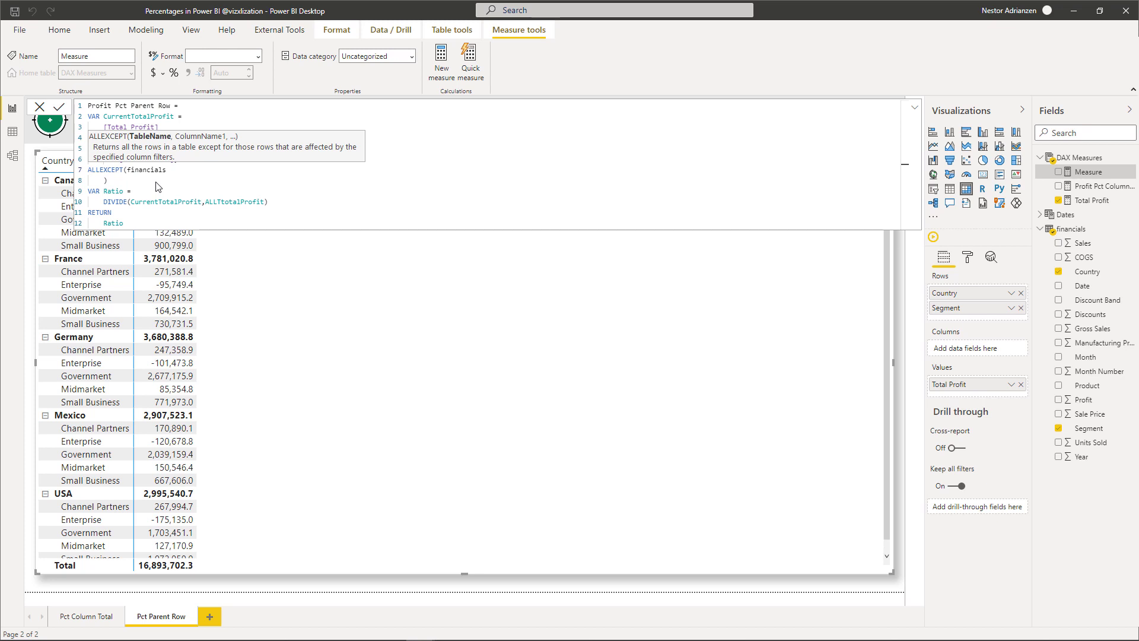
# - Add financials[Country] and financials[Product] as the ALLEXCEPT columns and close the function
pyautogui.write(',')
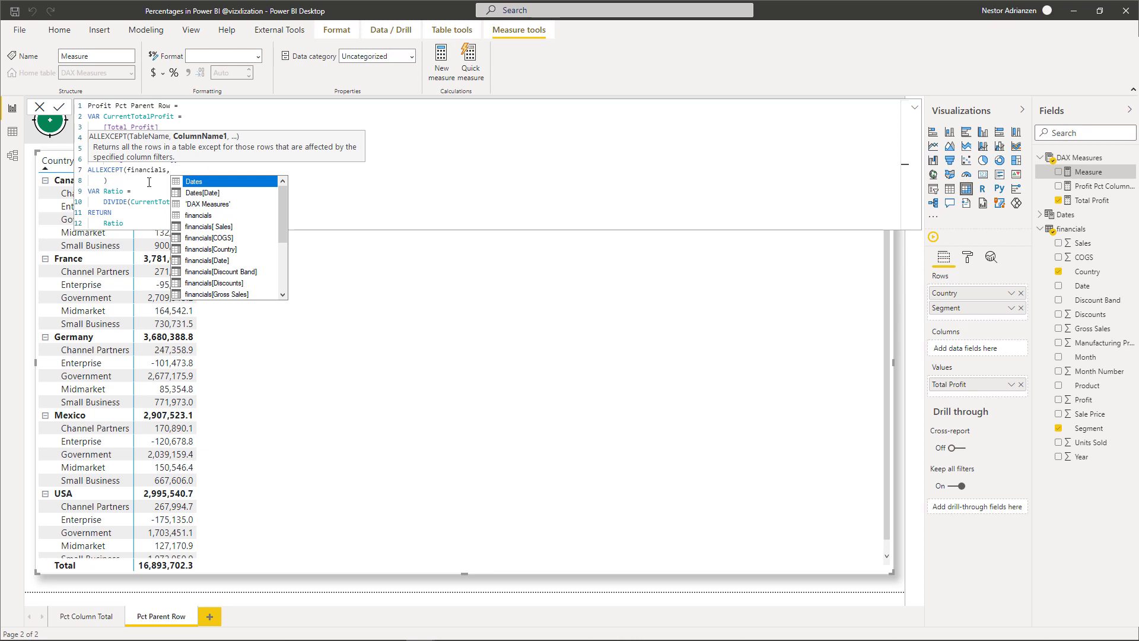
pyautogui.write('co')
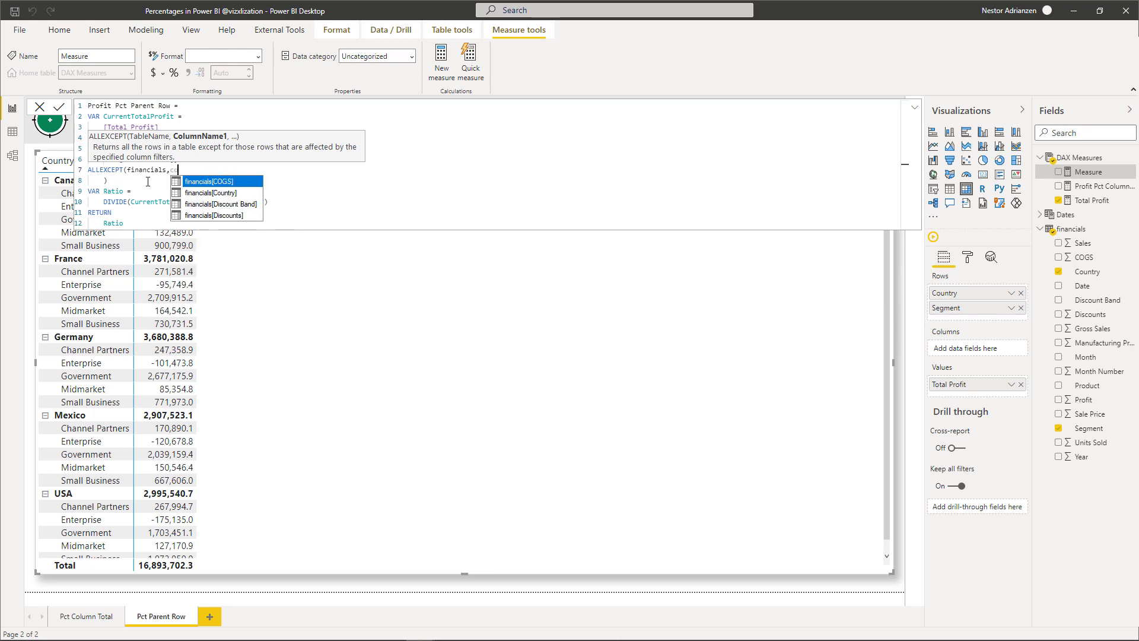
pyautogui.press('Down')
pyautogui.press('Tab')
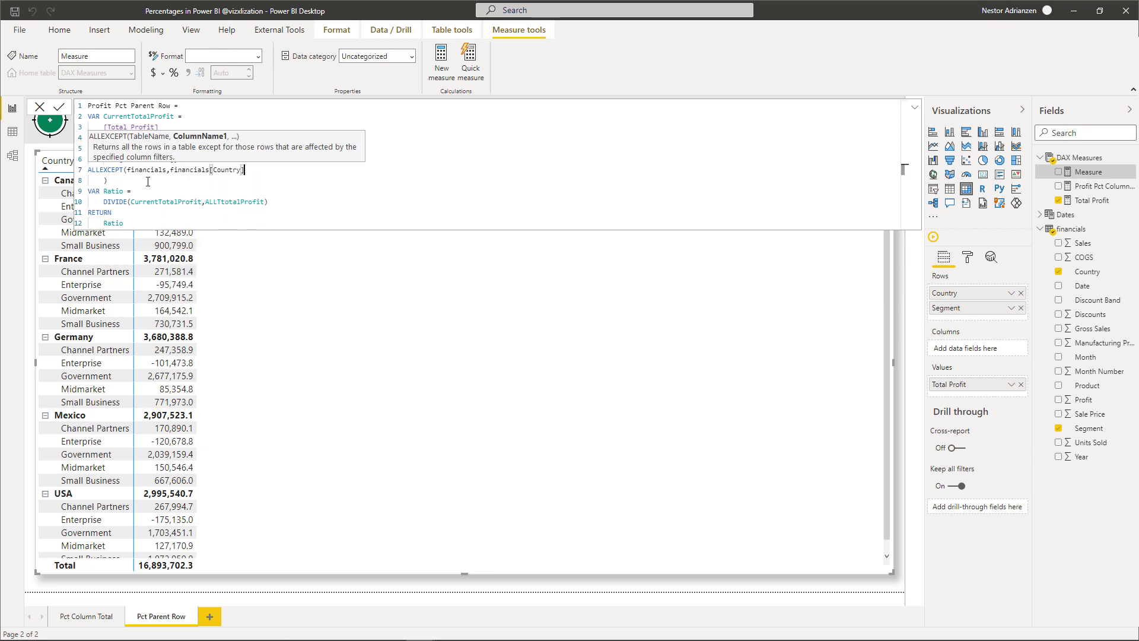
pyautogui.write(',')
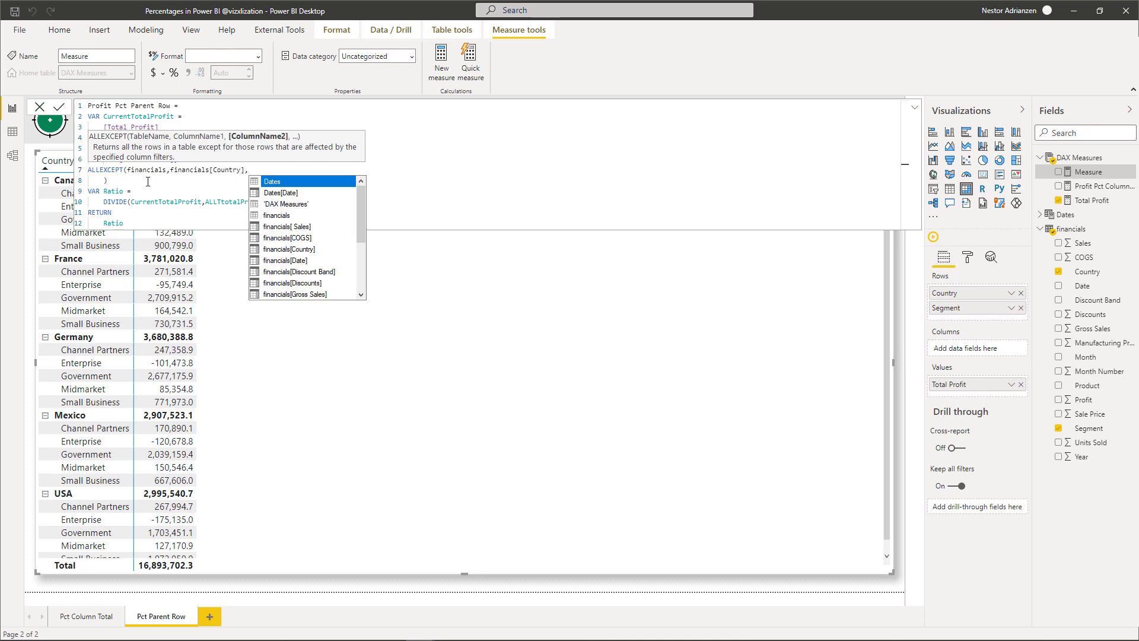
pyautogui.write('pro')
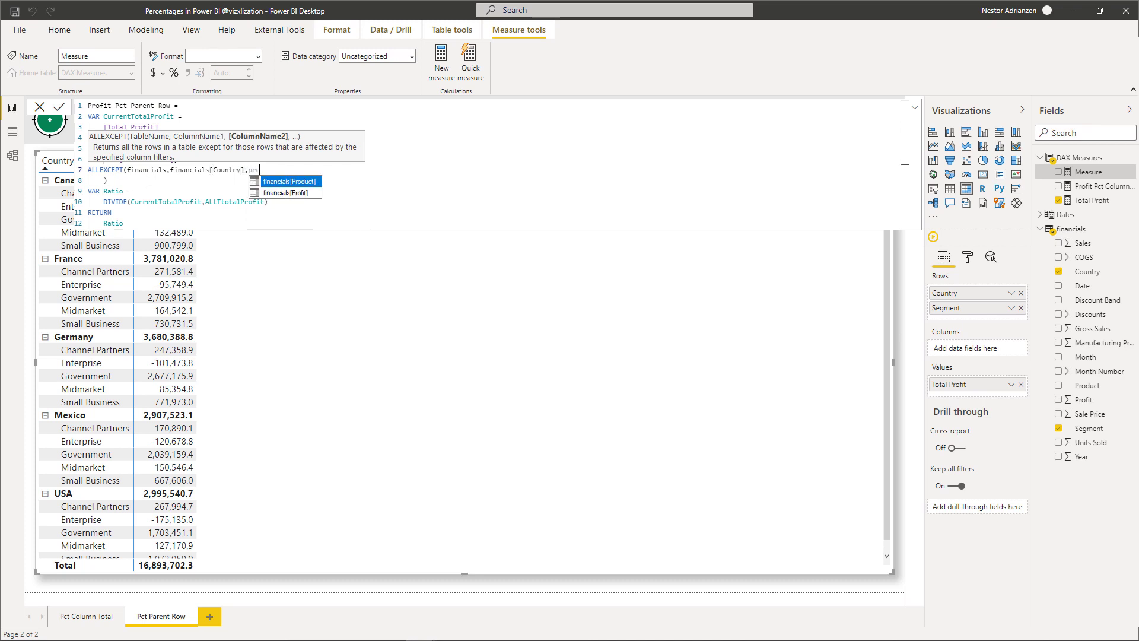
pyautogui.press('Tab')
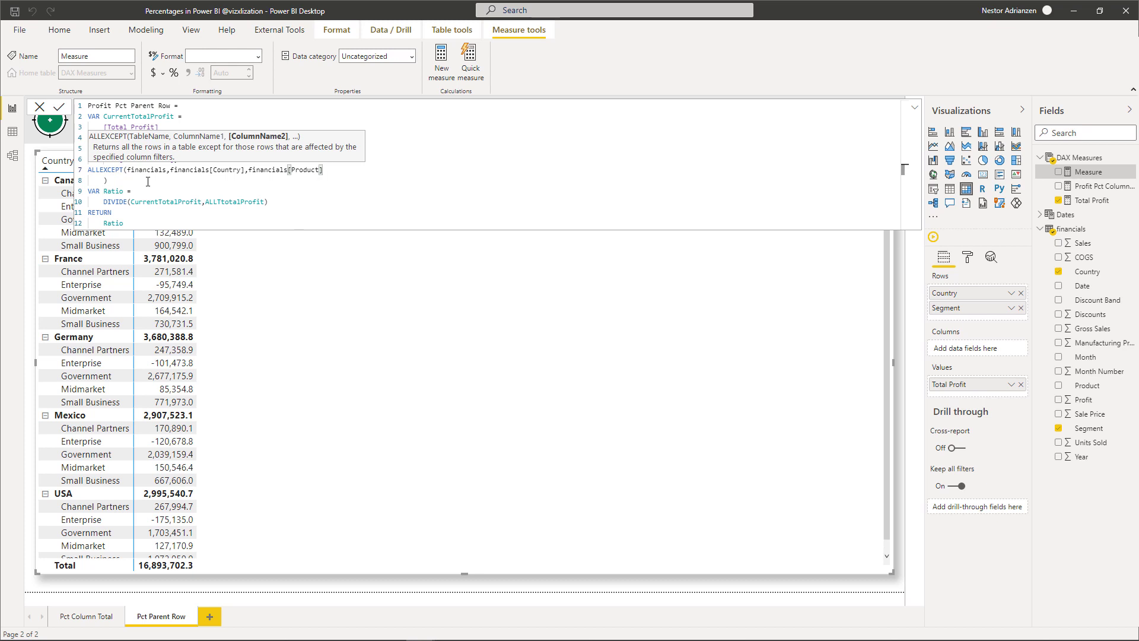
pyautogui.write(')')
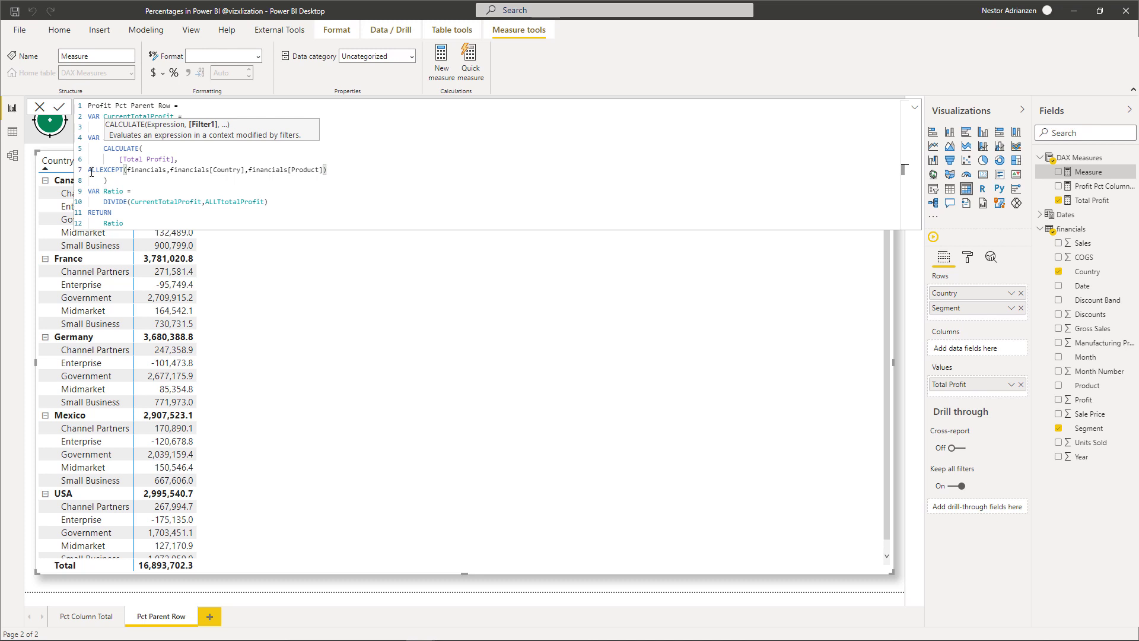
# - Indent the ALLEXCEPT line to align with [Total Profit], commit the Profit Pct Parent Row measure and collapse the formula
pyautogui.click(90, 170)
pyautogui.press('Tab')
pyautogui.press('Tab')
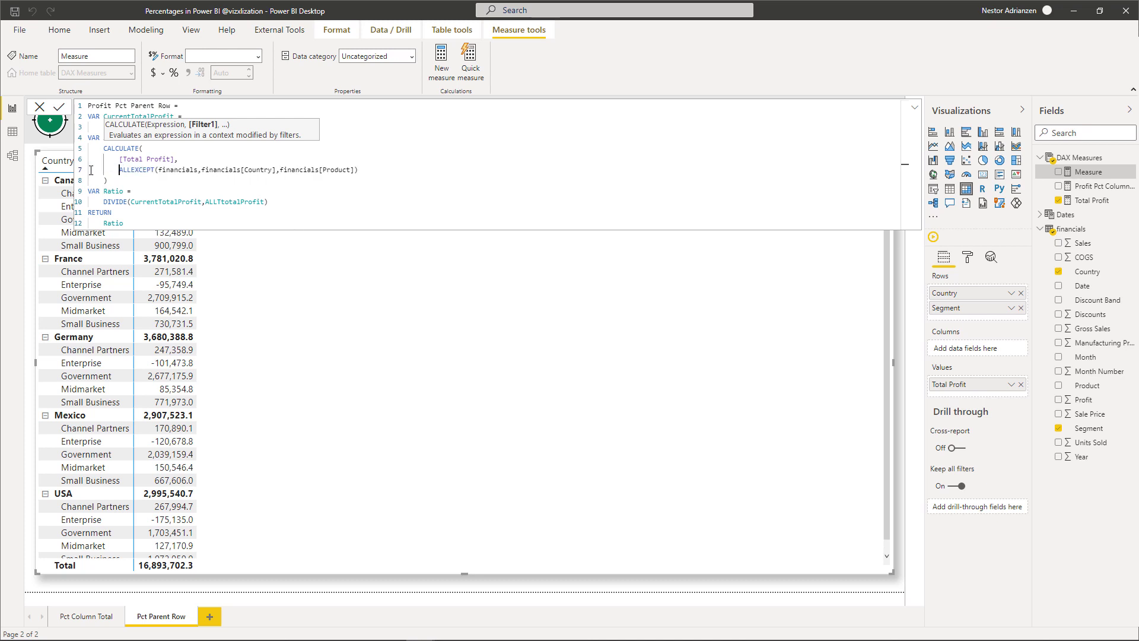
pyautogui.click(133, 184)
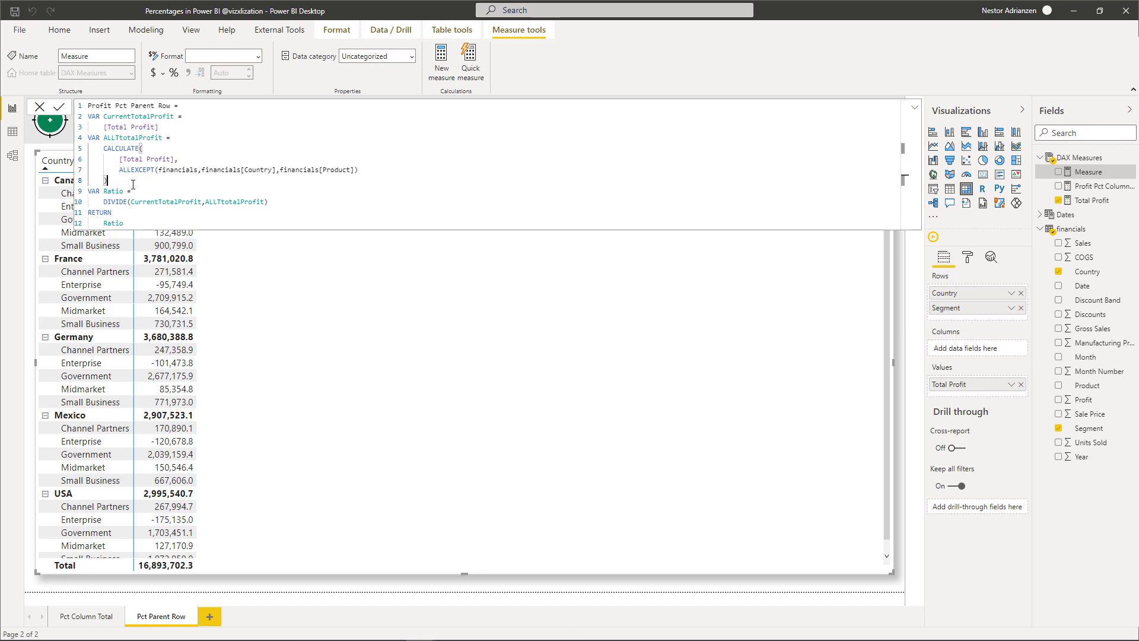
pyautogui.click(135, 190)
pyautogui.click(260, 201)
pyautogui.click(141, 217)
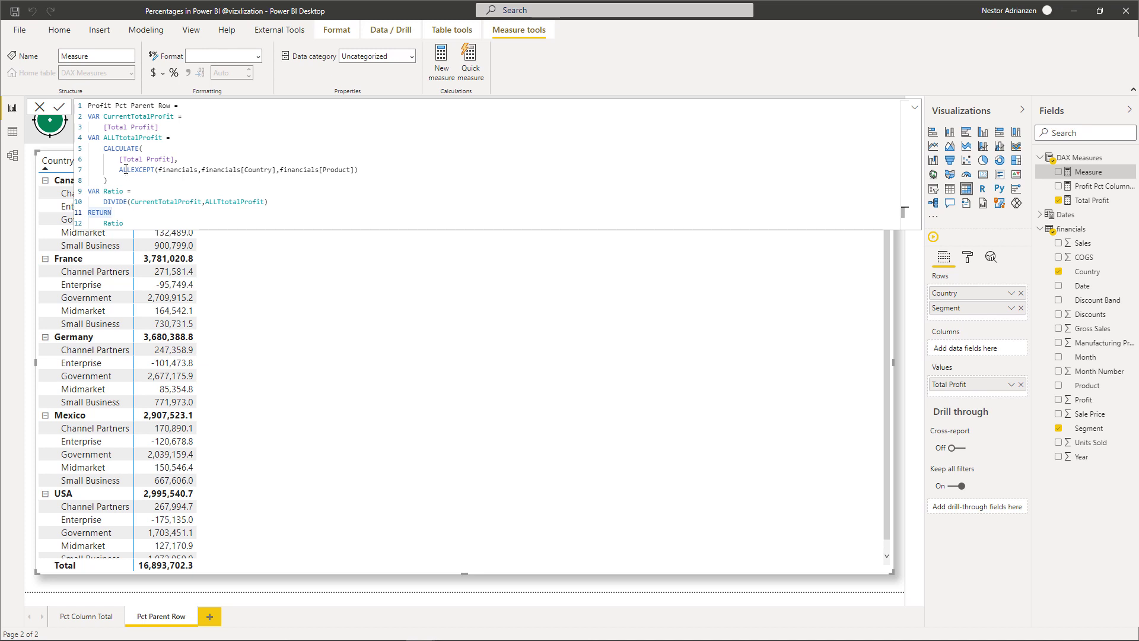
pyautogui.click(59, 108)
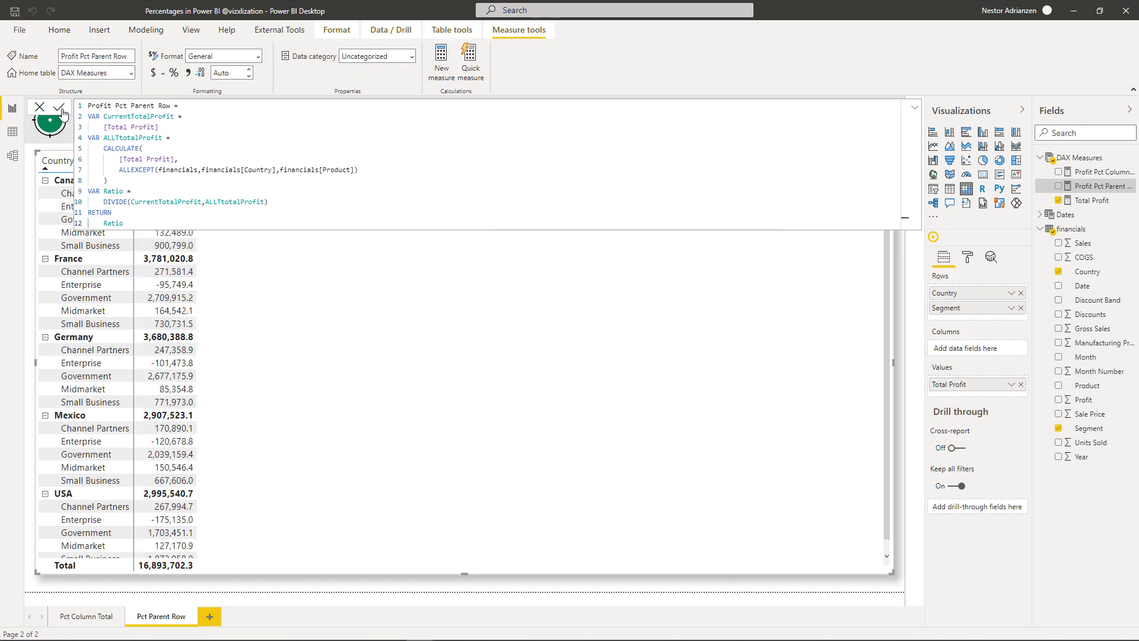
pyautogui.click(914, 108)
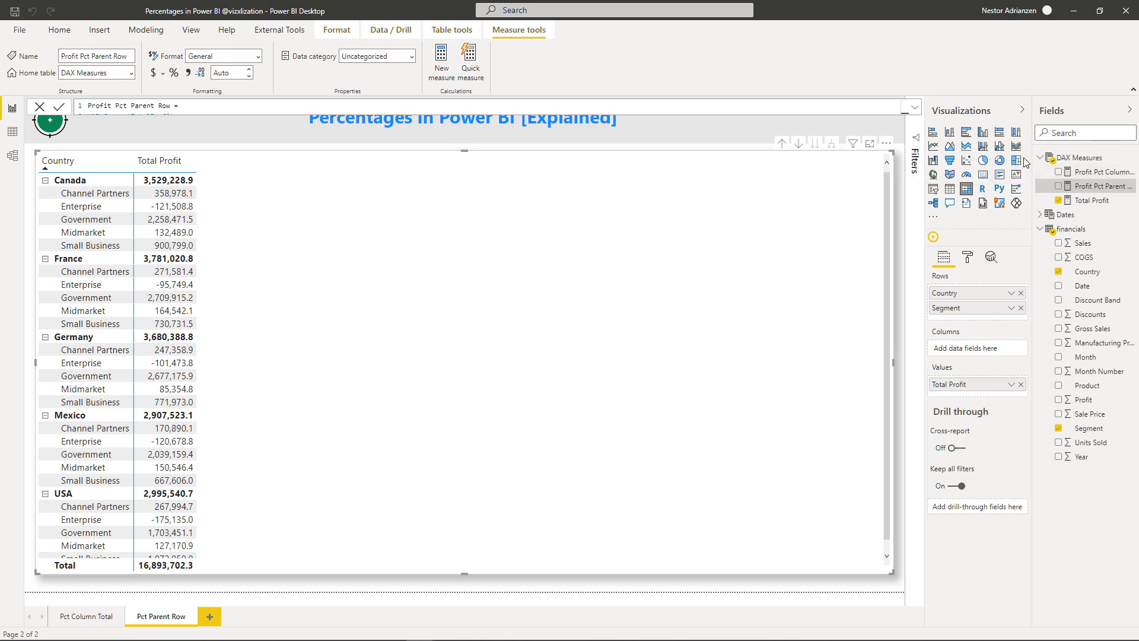
# - Format the Profit Pct Parent Row measure as a percentage and add it to the matrix values
pyautogui.moveTo(1034, 156); pyautogui.dragTo(954, 157)
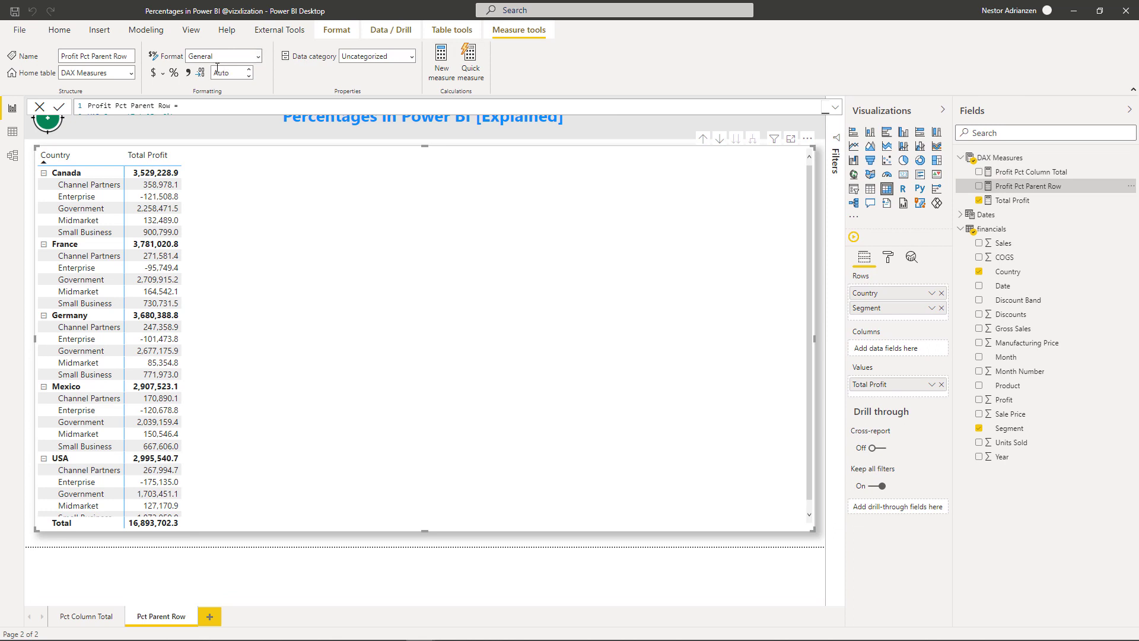
pyautogui.click(174, 72)
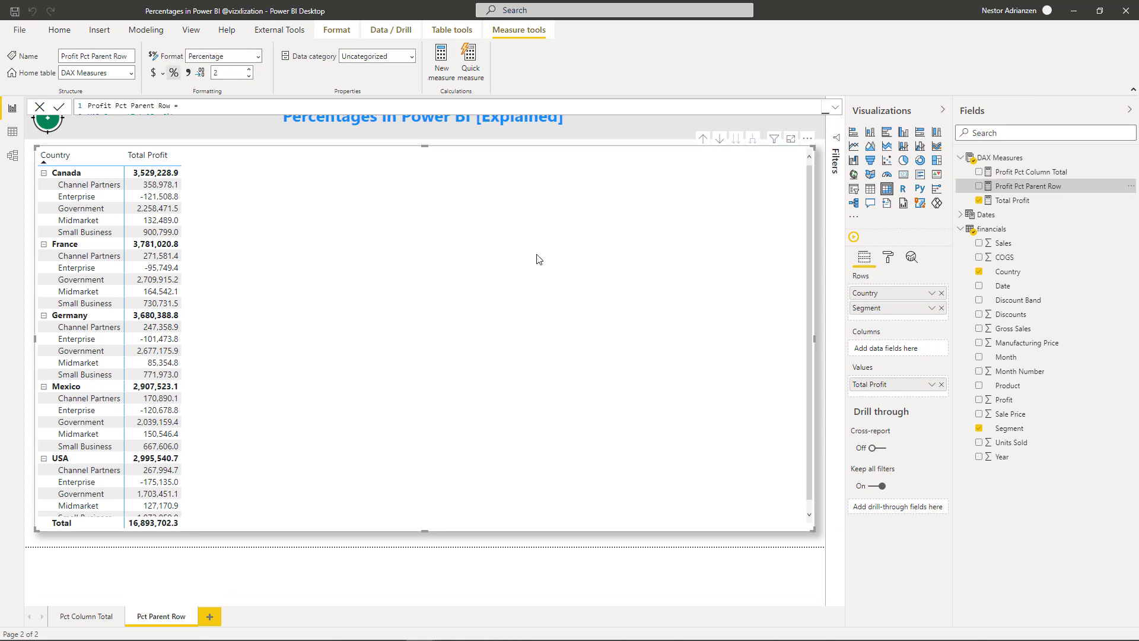
pyautogui.moveTo(1040, 196); pyautogui.dragTo(361, 278)
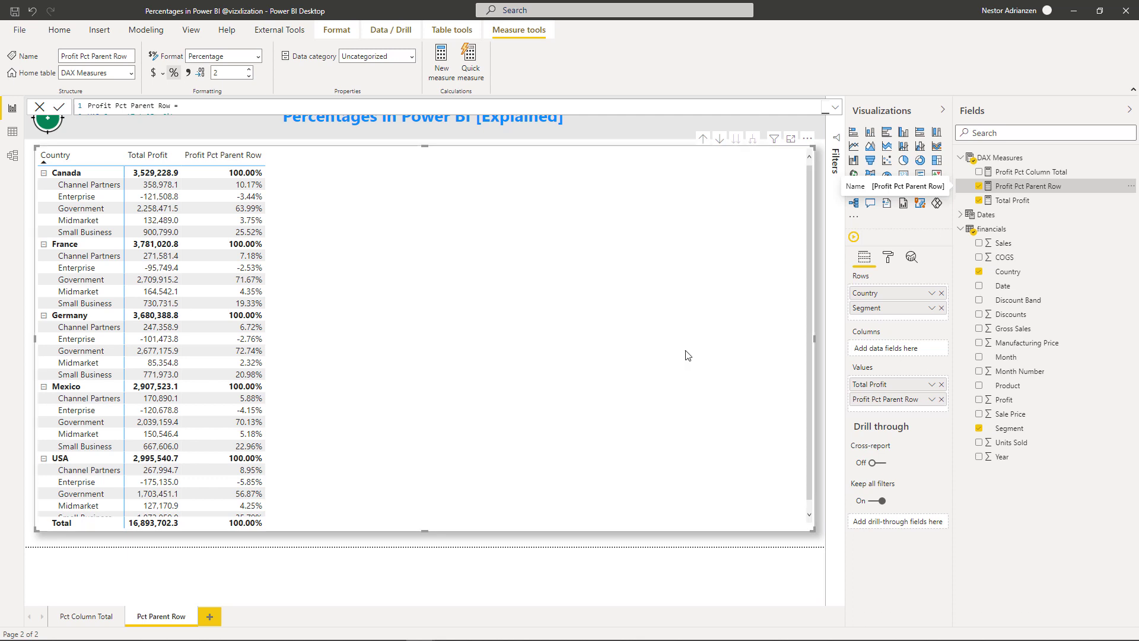
# - Add the Product field from the financials table to the matrix
pyautogui.click(987, 386)
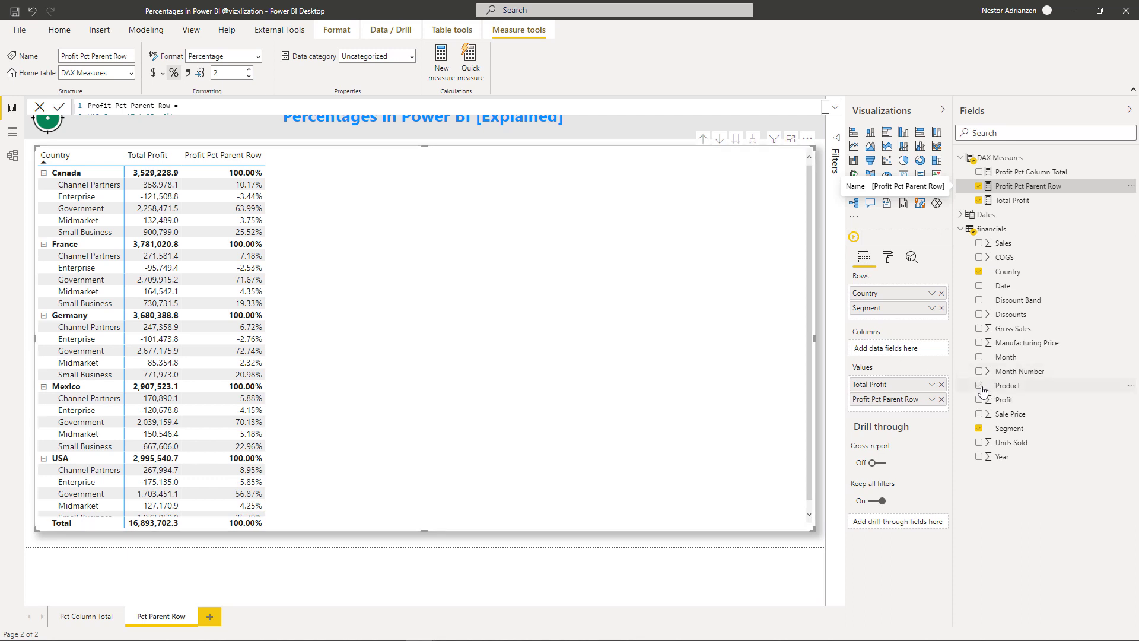